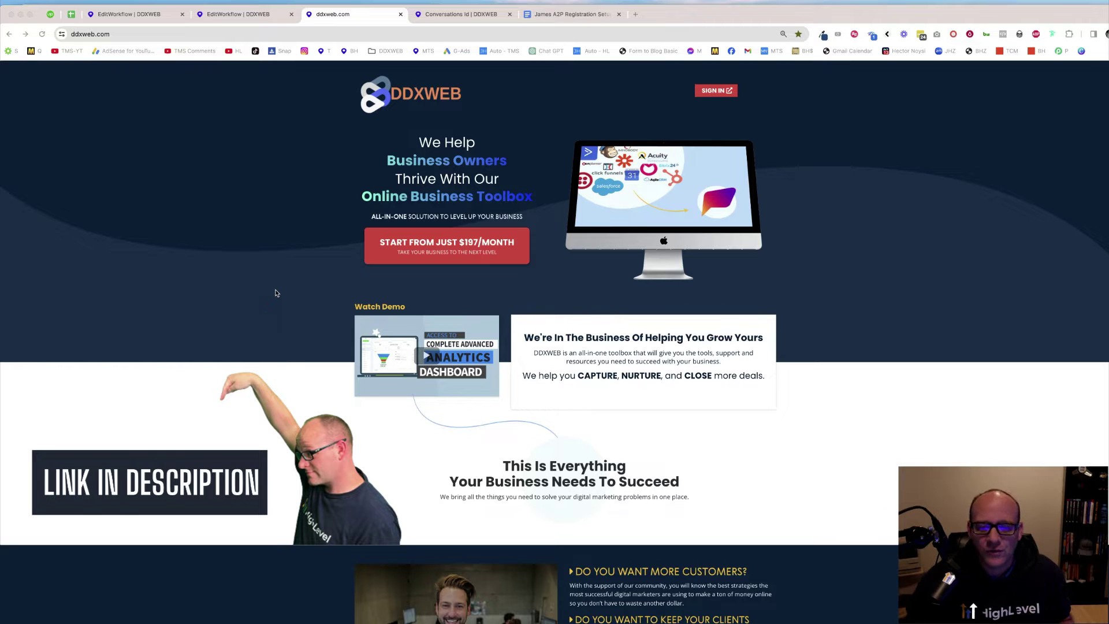
- Open the $197/month signup form and submit the prefilled contact details to reach step 2
{"action": "left_click", "coordinate": [420, 247]}
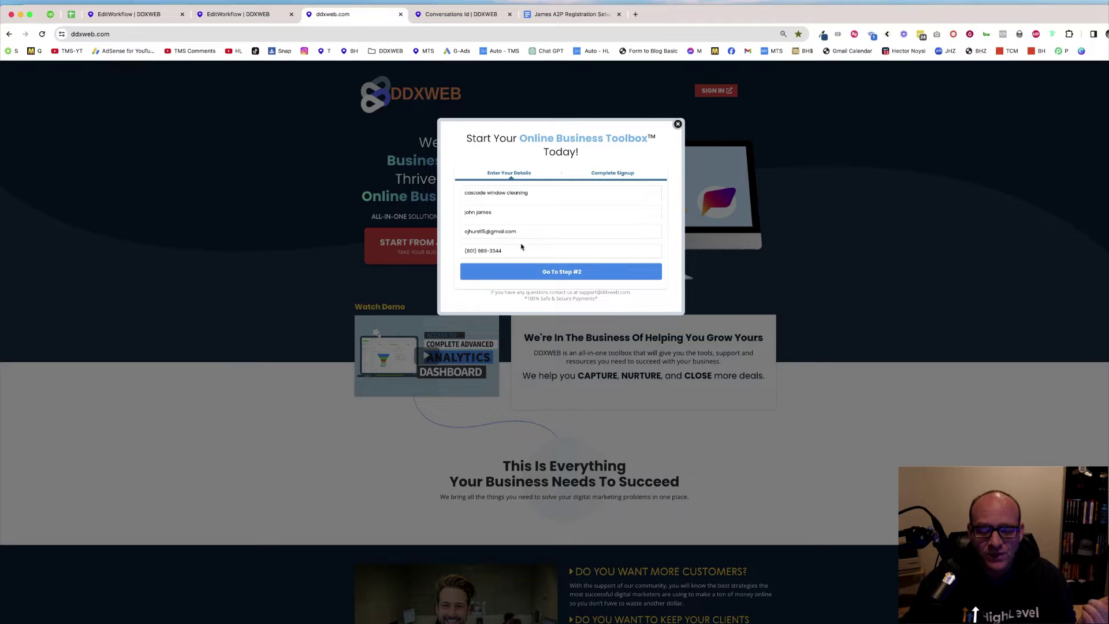
{"action": "left_click", "coordinate": [541, 271]}
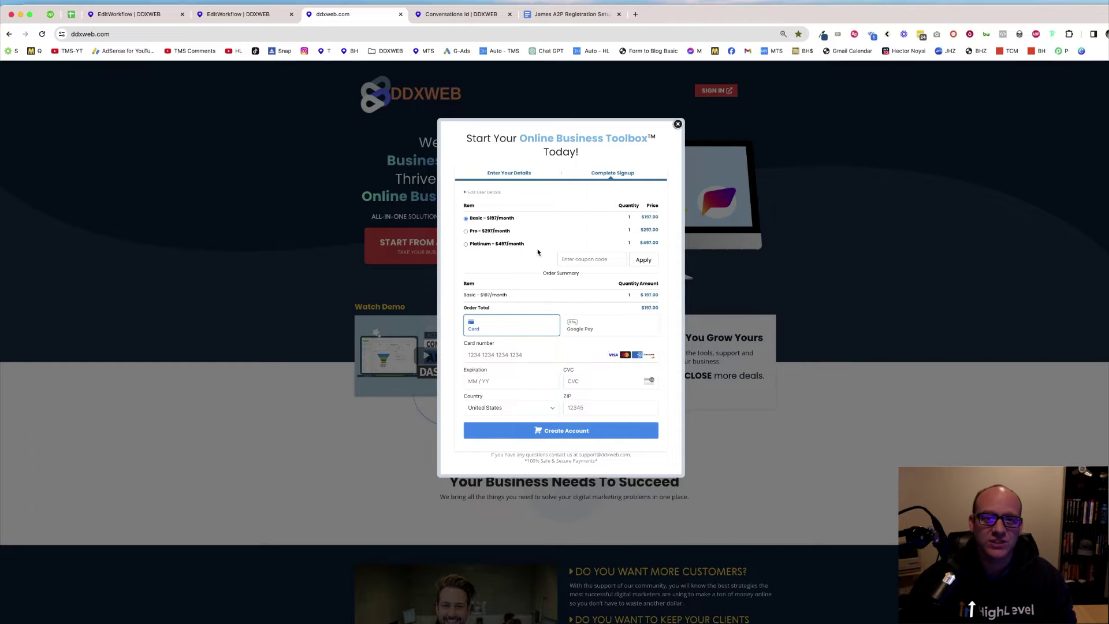
- Highlight the sent follow-up text in Conversations, then return to the Abandon Cart SaaS Sequence workflow
{"action": "left_click", "coordinate": [472, 18]}
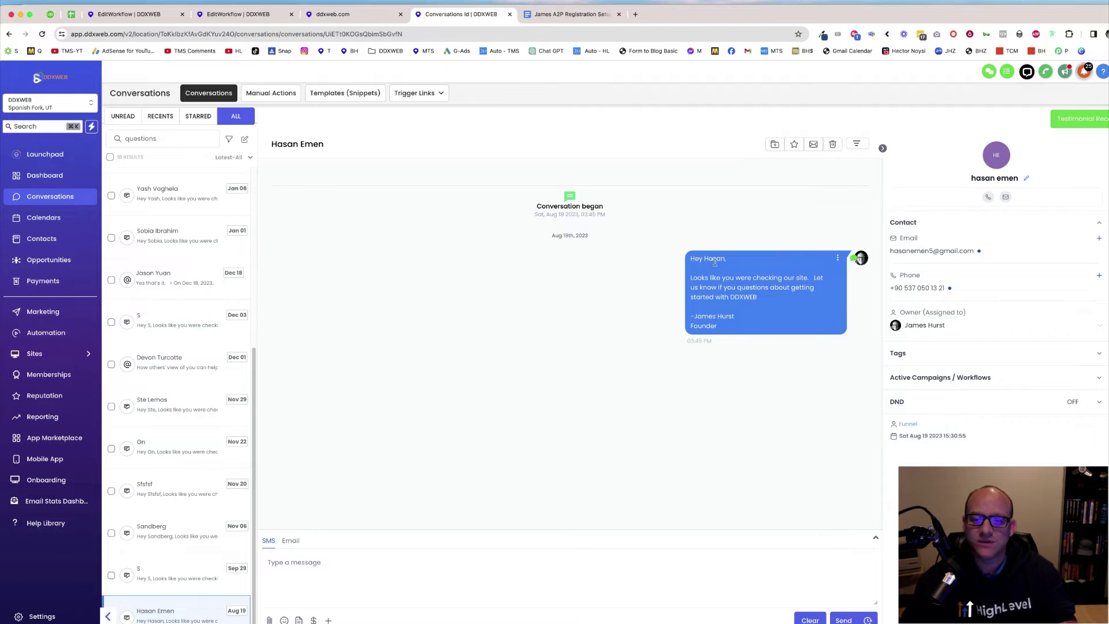
{"action": "left_click_drag", "start_coordinate": [700, 259], "coordinate": [778, 304]}
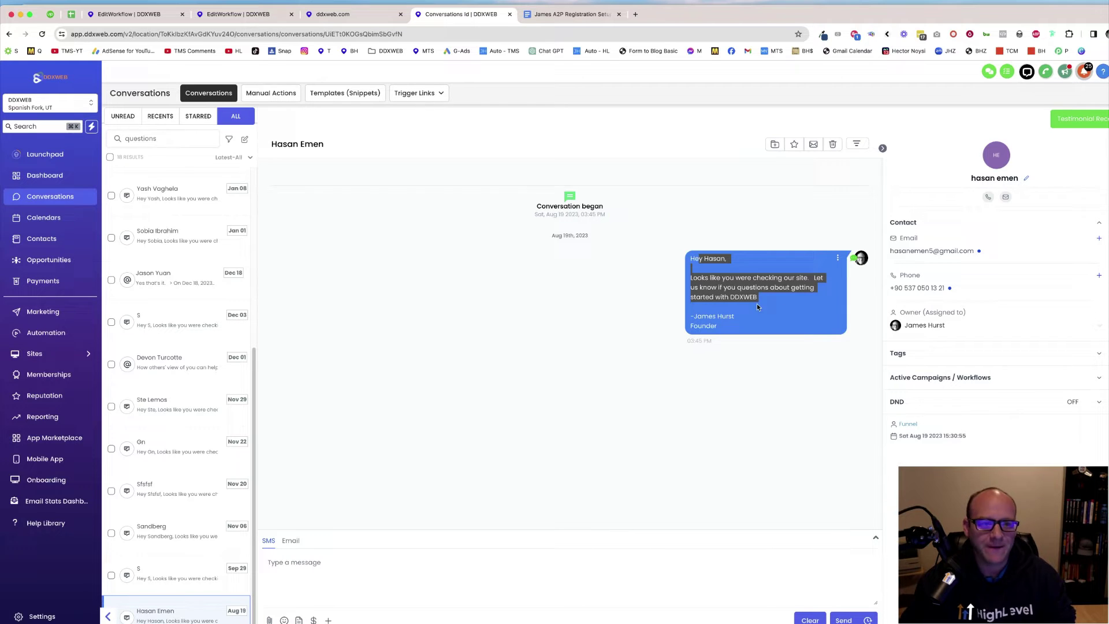
{"action": "left_click", "coordinate": [128, 17]}
{"action": "left_click", "coordinate": [514, 73]}
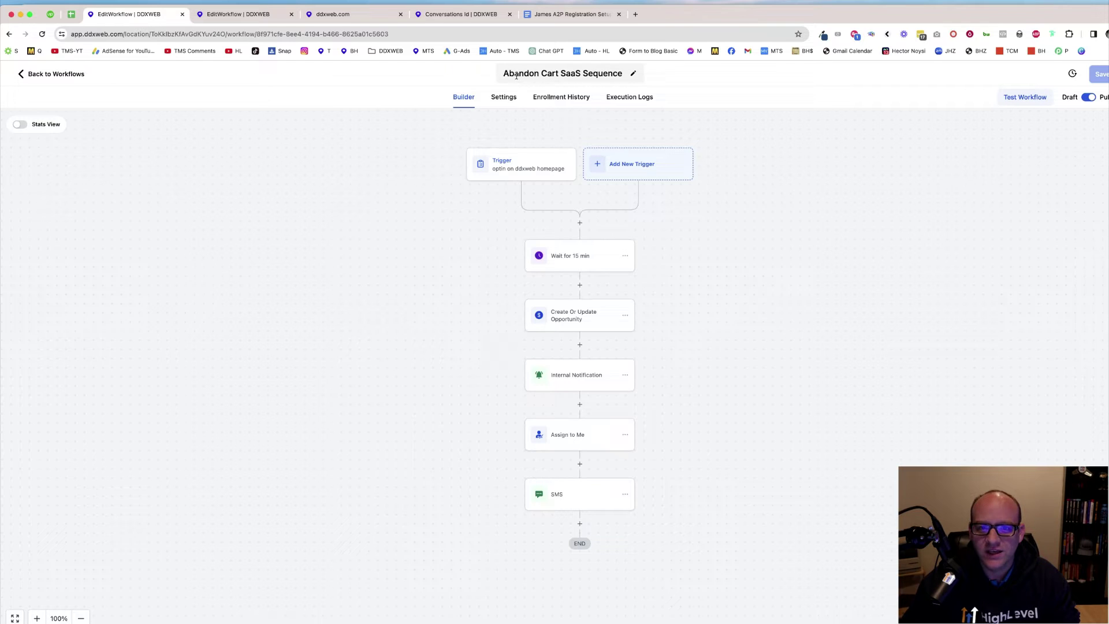
{"action": "left_click_drag", "start_coordinate": [514, 73], "coordinate": [588, 75]}
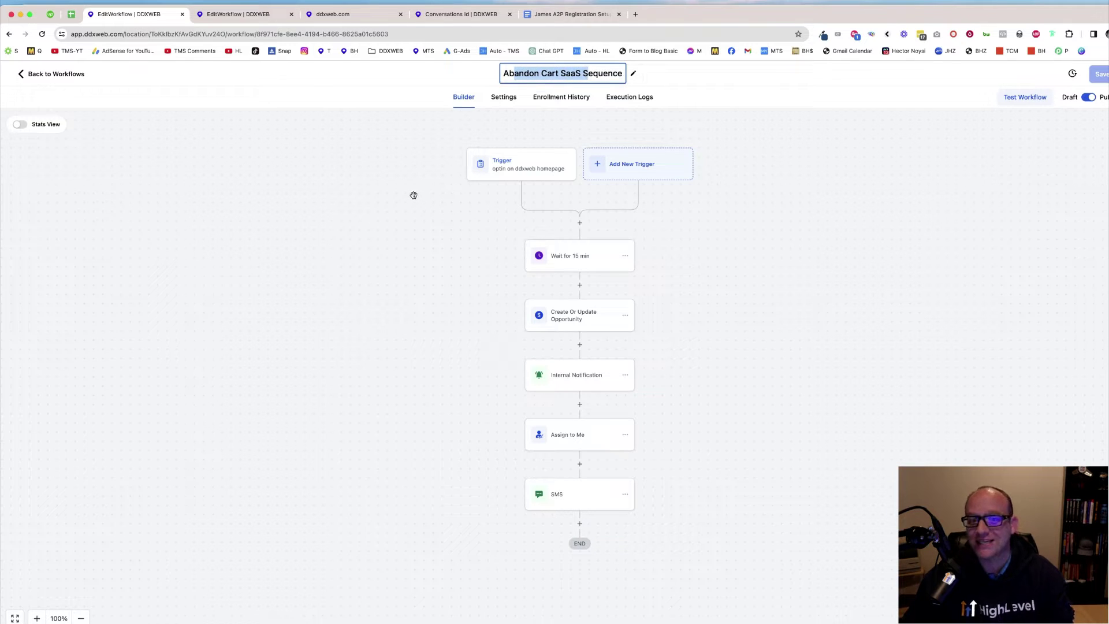
{"action": "left_click", "coordinate": [516, 172]}
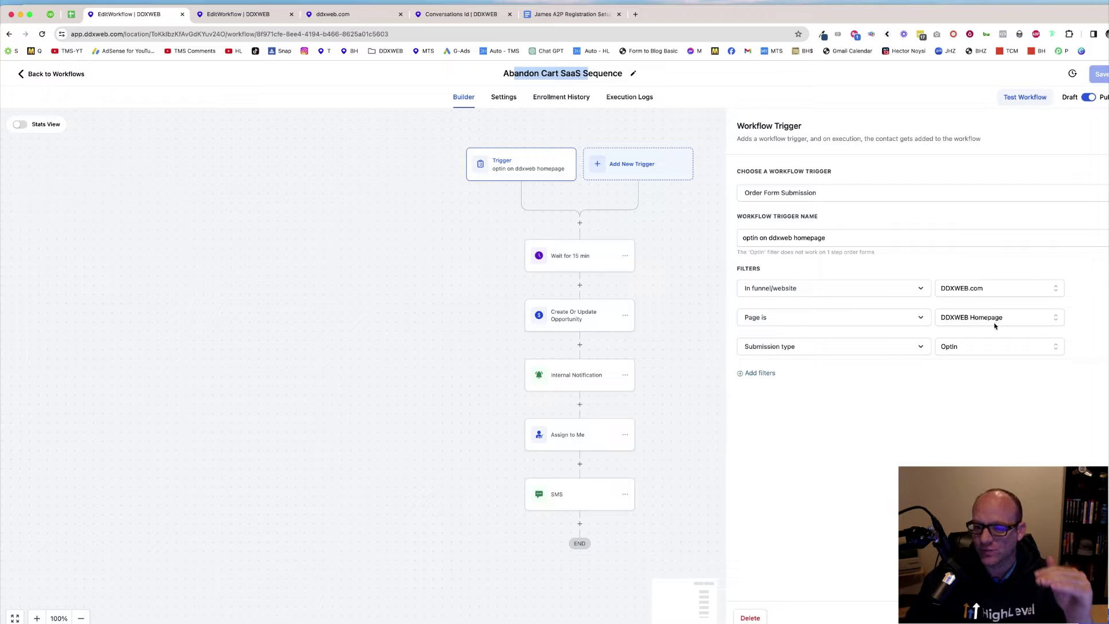
{"action": "left_click", "coordinate": [991, 348]}
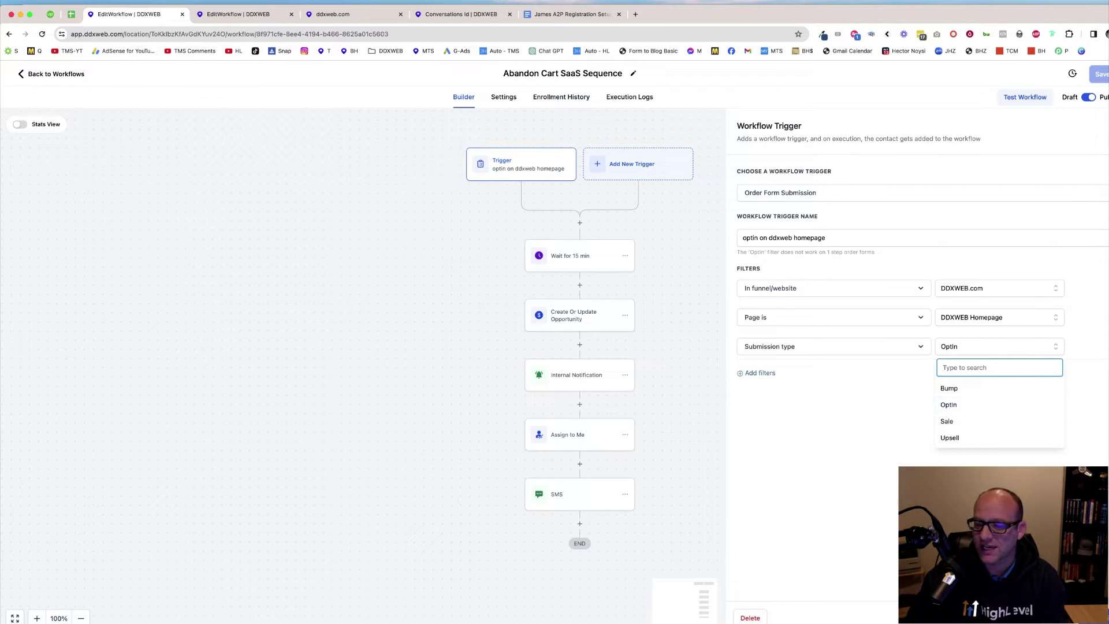
{"action": "left_click", "coordinate": [982, 480]}
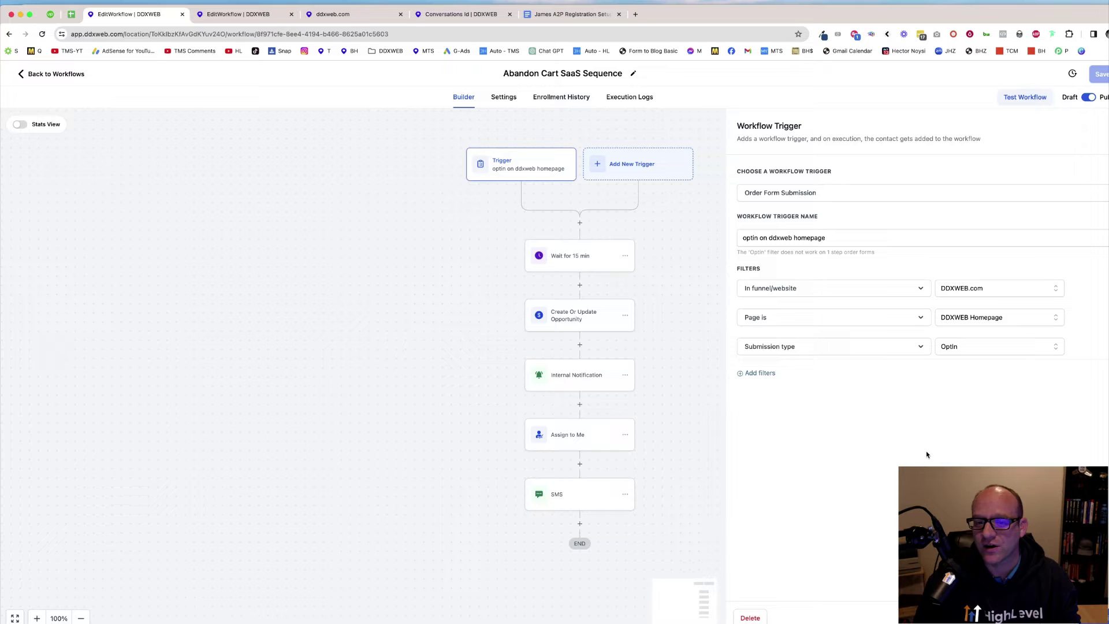
{"action": "left_click", "coordinate": [472, 238]}
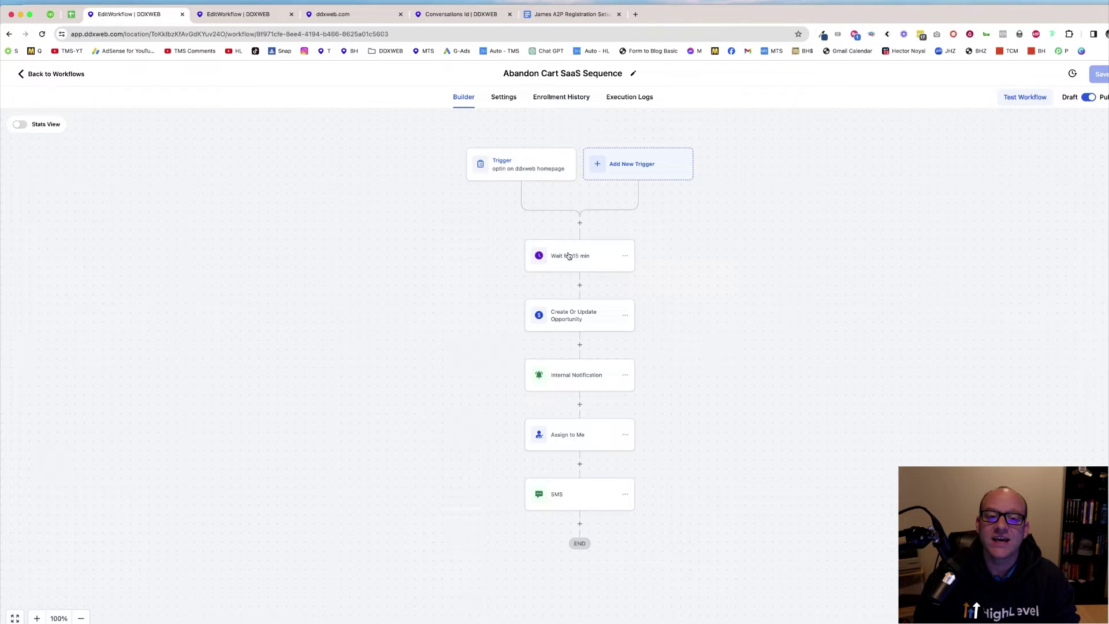
{"action": "left_click", "coordinate": [242, 17]}
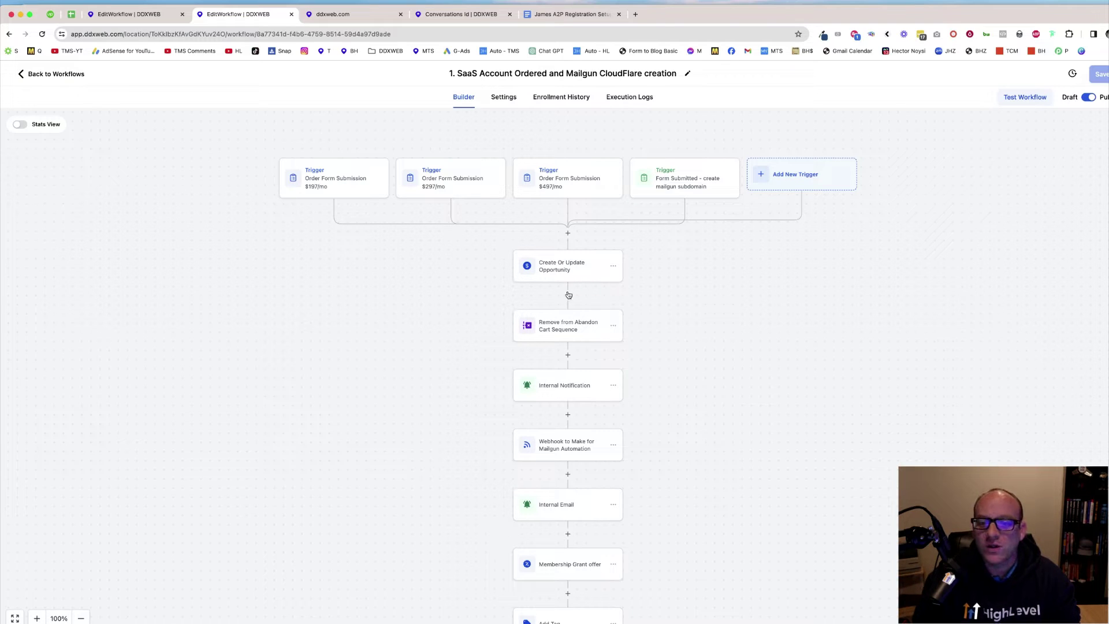
{"action": "left_click", "coordinate": [565, 327]}
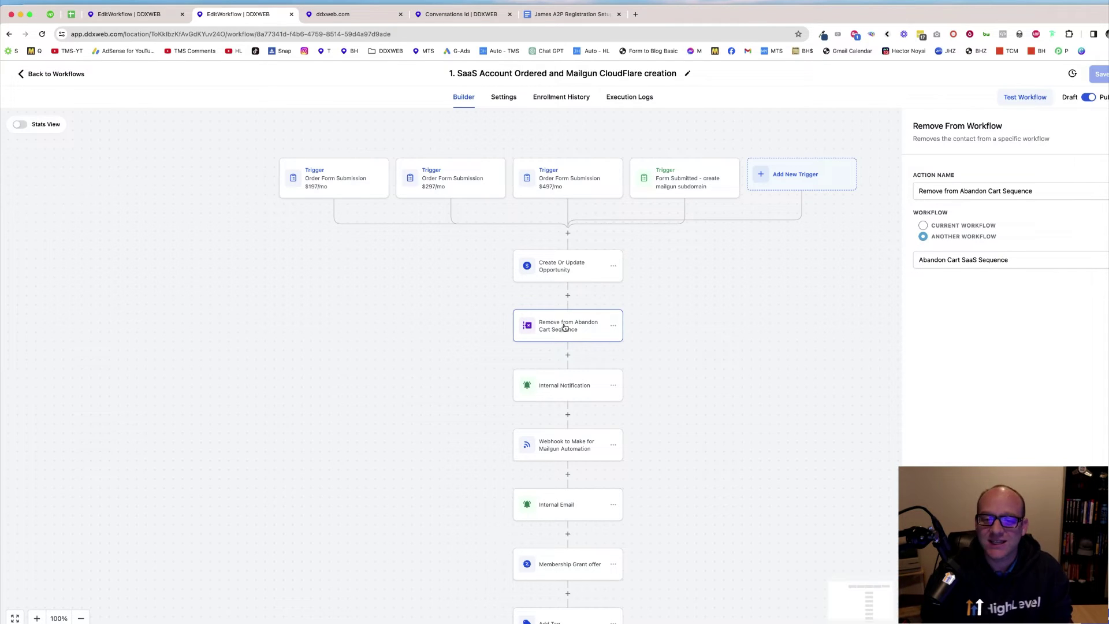
{"action": "left_click", "coordinate": [149, 15]}
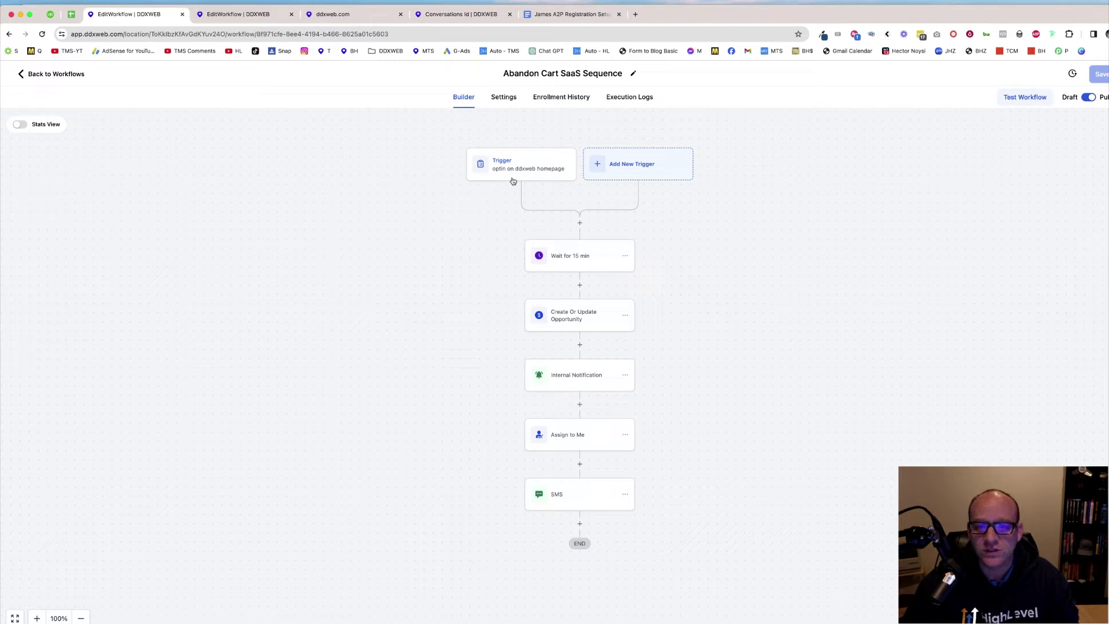
- Add a new Order Form Submission trigger, found by searching 'order'
{"action": "left_click", "coordinate": [628, 166]}
{"action": "left_click", "coordinate": [527, 167]}
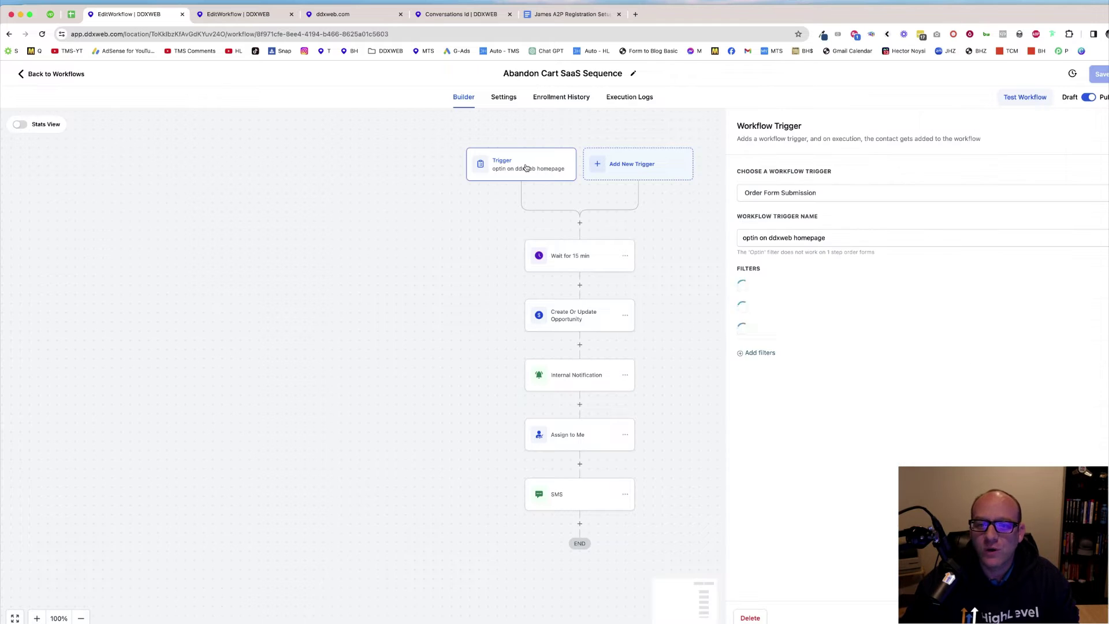
{"action": "left_click", "coordinate": [654, 167]}
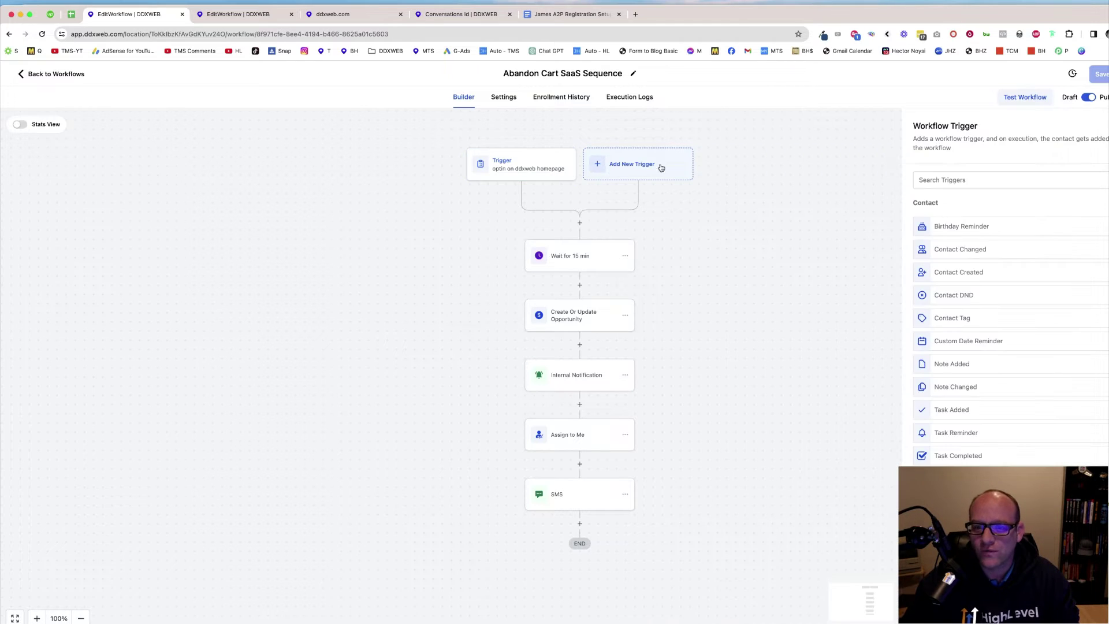
{"action": "left_click", "coordinate": [978, 179]}
{"action": "type", "text": "order"}
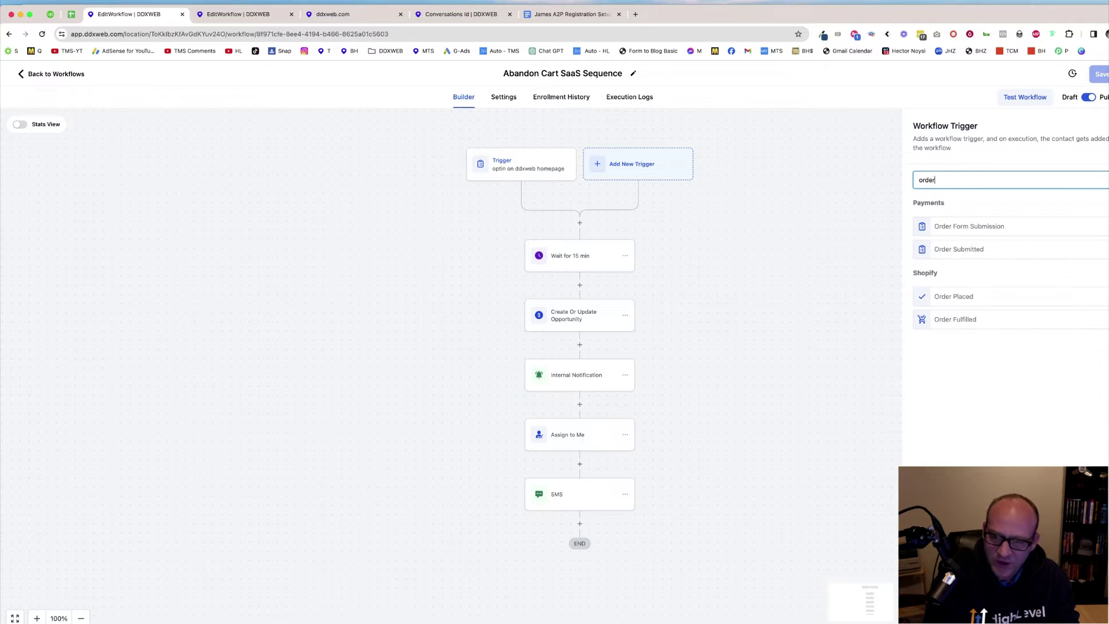
{"action": "left_click", "coordinate": [959, 295]}
- Filter the trigger to In funnel/website DDXWEB.com
{"action": "left_click", "coordinate": [761, 269]}
{"action": "left_click", "coordinate": [773, 279]}
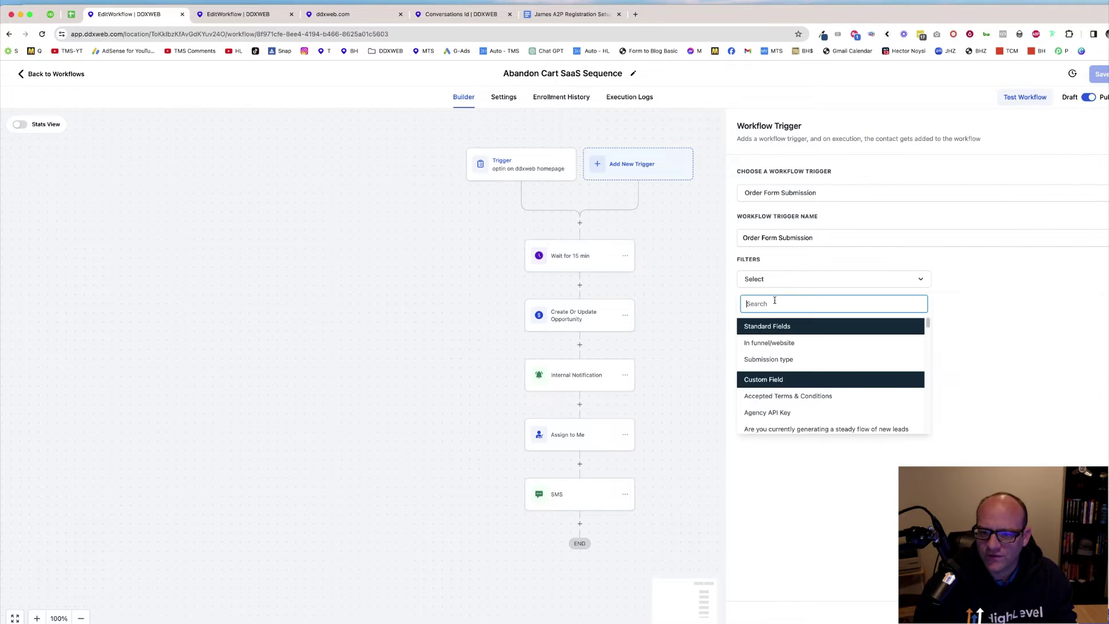
{"action": "left_click", "coordinate": [772, 342]}
{"action": "left_click", "coordinate": [937, 279]}
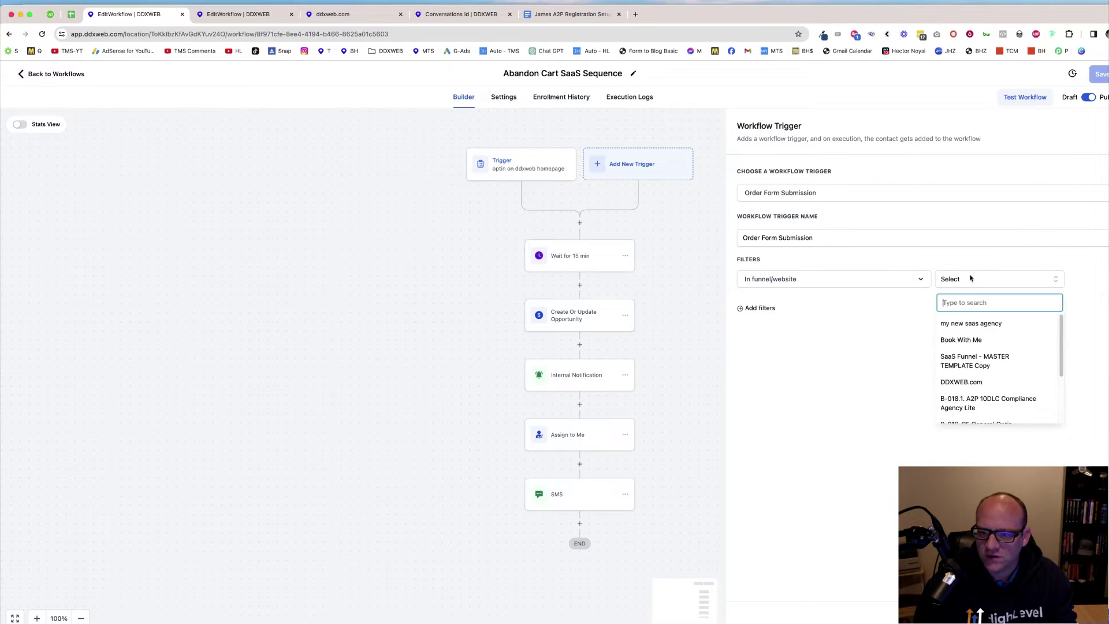
{"action": "left_click", "coordinate": [967, 382]}
- Add a second filter limiting the trigger to the DDXWEB Homepage page
{"action": "left_click", "coordinate": [761, 308]}
{"action": "left_click", "coordinate": [775, 308]}
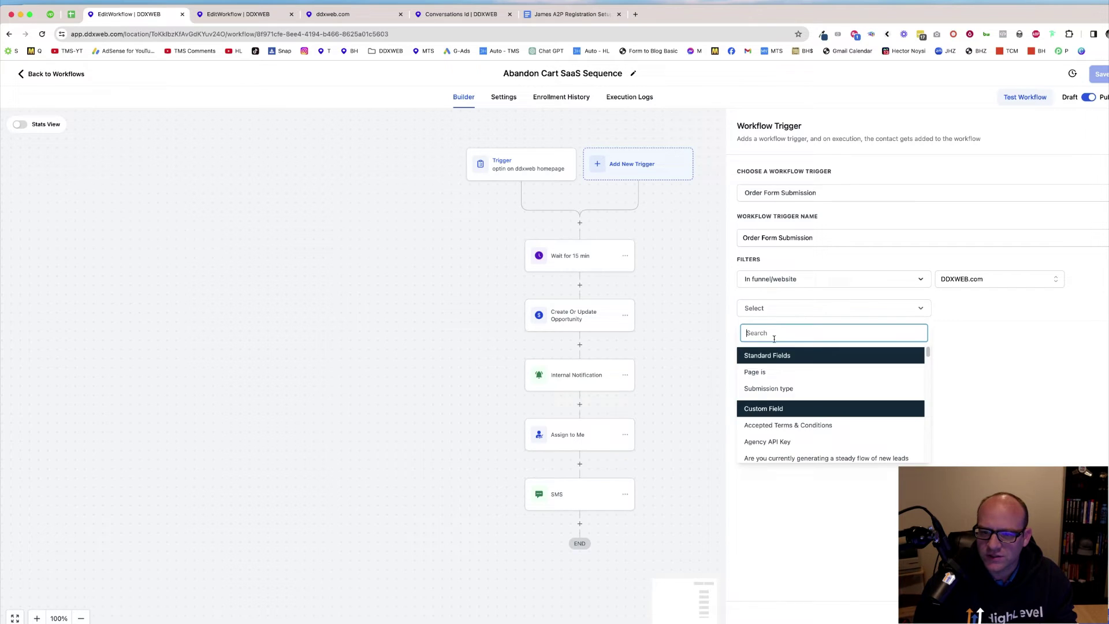
{"action": "left_click", "coordinate": [764, 373]}
{"action": "left_click", "coordinate": [991, 312]}
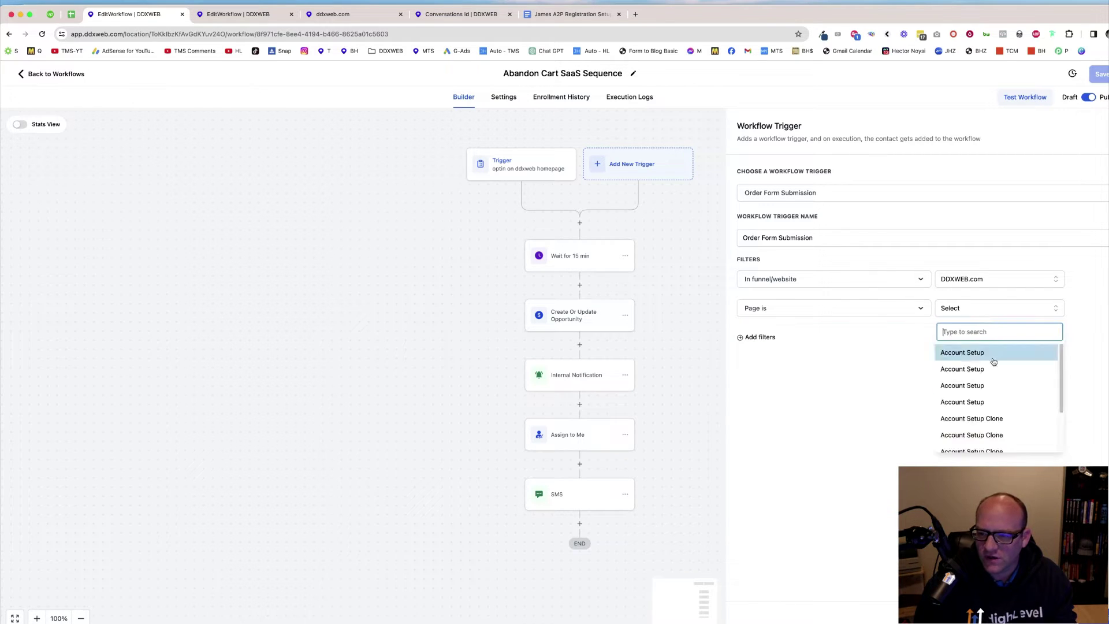
{"action": "scroll", "coordinate": [997, 392], "scroll_direction": "down", "scroll_amount": 4}
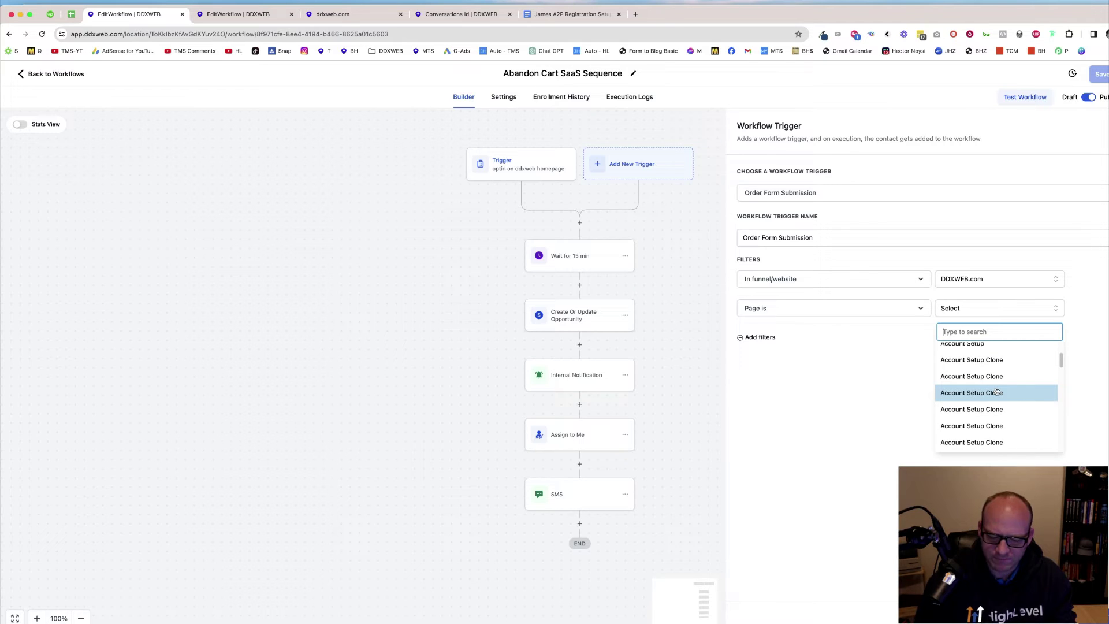
{"action": "type", "text": "hom"}
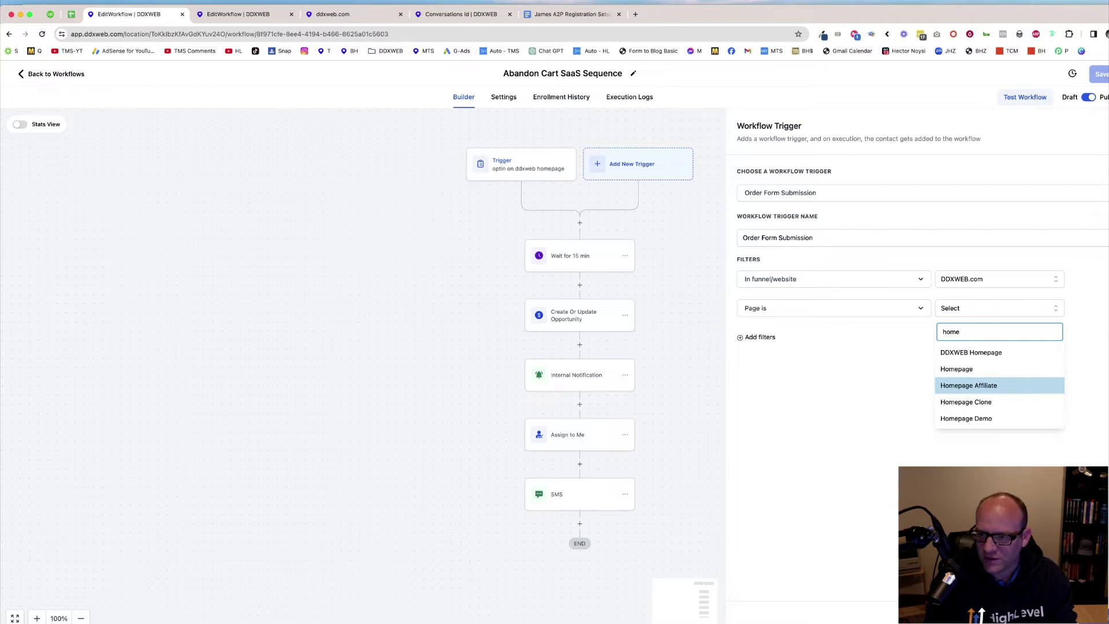
{"action": "type", "text": "e"}
{"action": "left_click", "coordinate": [990, 357]}
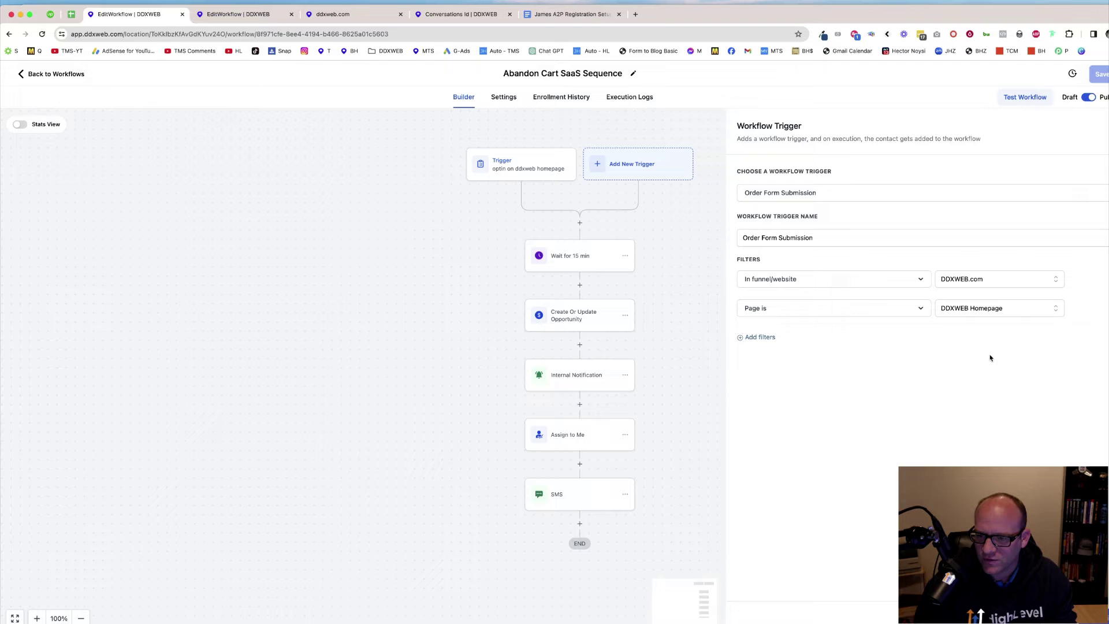
- Add a Submission type filter set to Optin
{"action": "left_click", "coordinate": [764, 341]}
{"action": "left_click", "coordinate": [781, 342]}
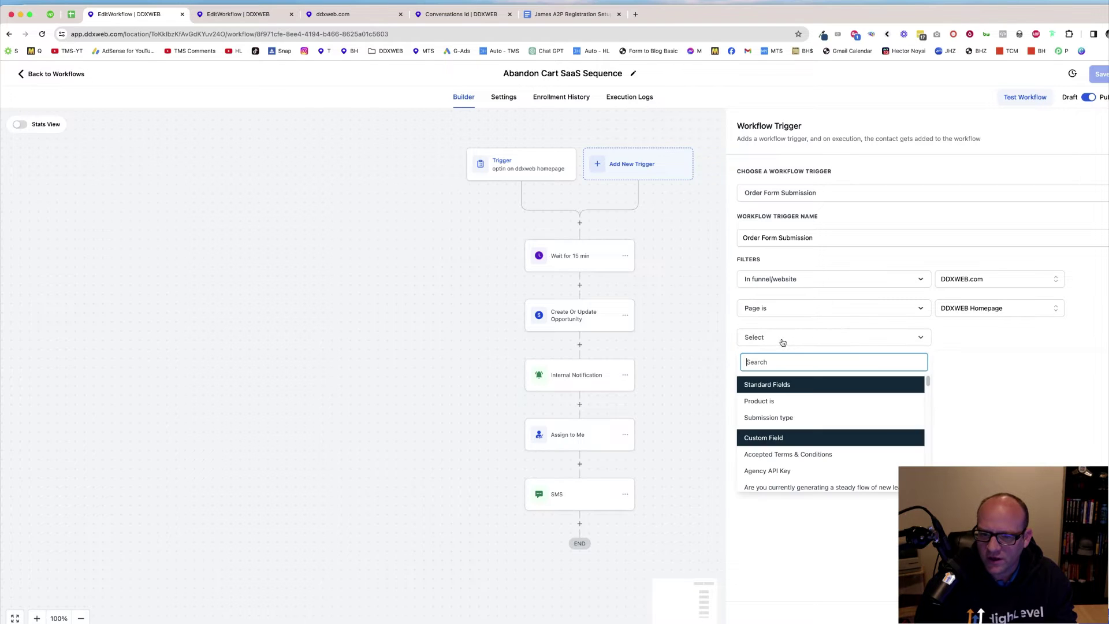
{"action": "left_click", "coordinate": [770, 418]}
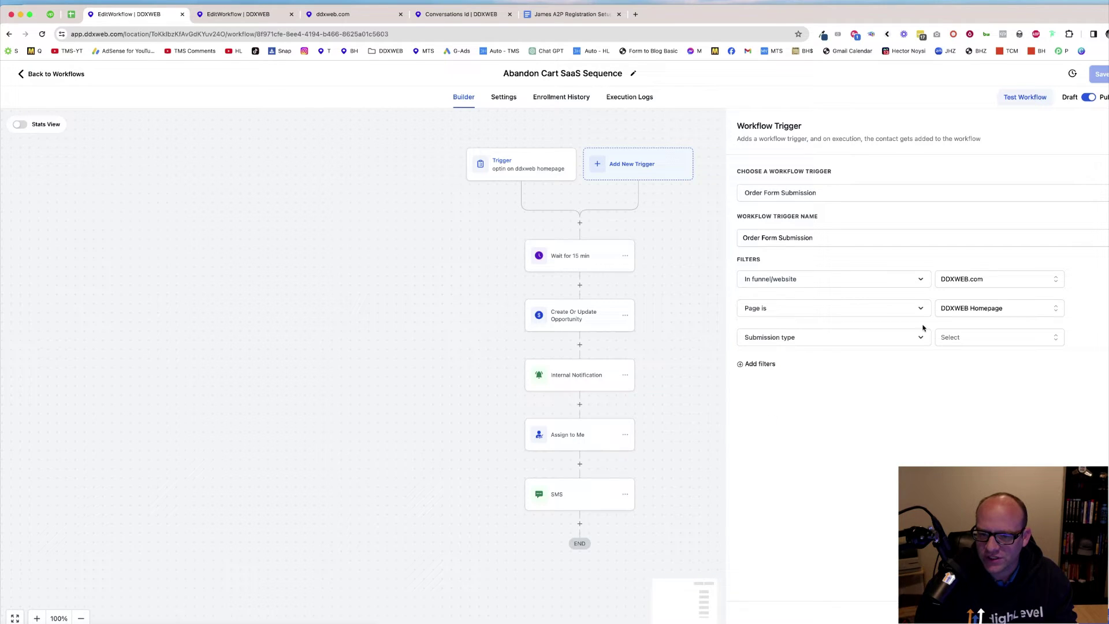
{"action": "left_click", "coordinate": [985, 345]}
{"action": "left_click", "coordinate": [964, 397]}
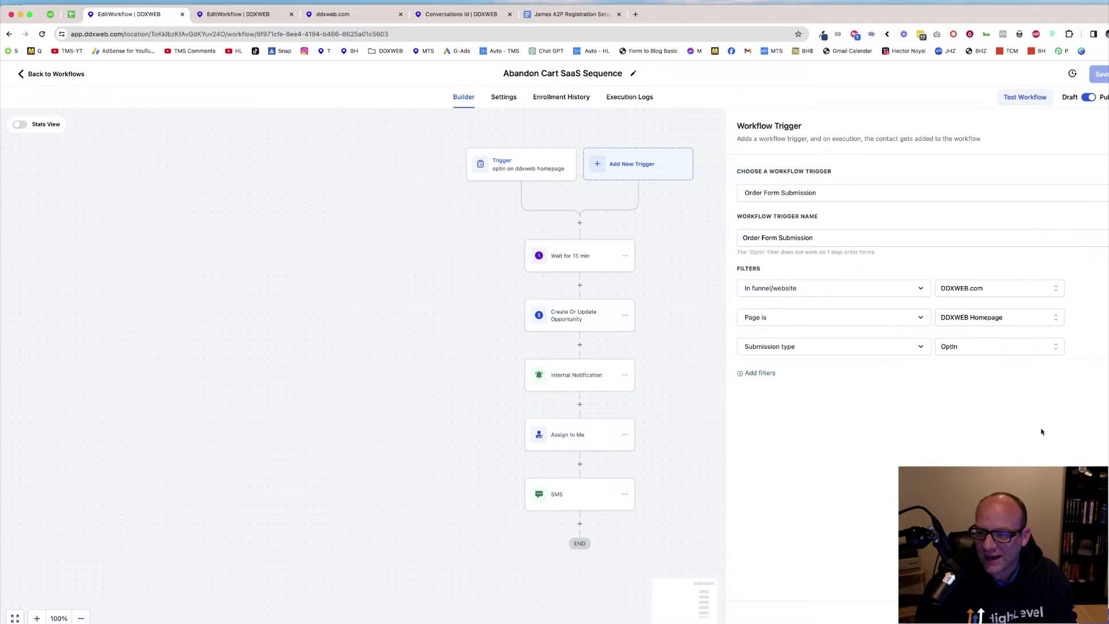
- Rename the trigger to 'Order Form Submission optin home page'
{"action": "left_click", "coordinate": [887, 243]}
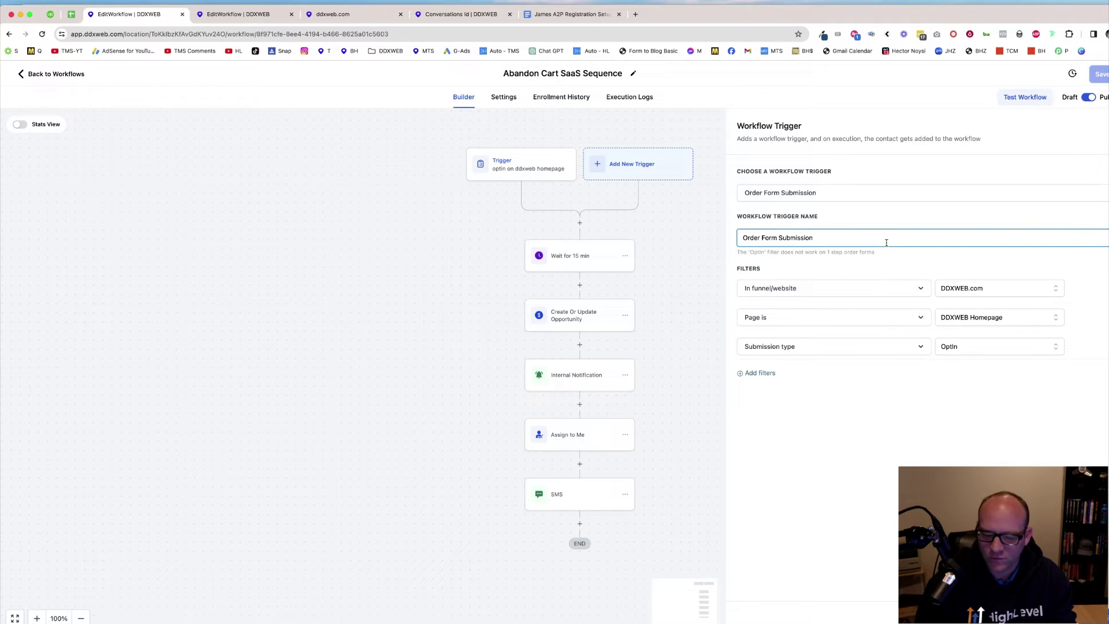
{"action": "type", "text": "p"}
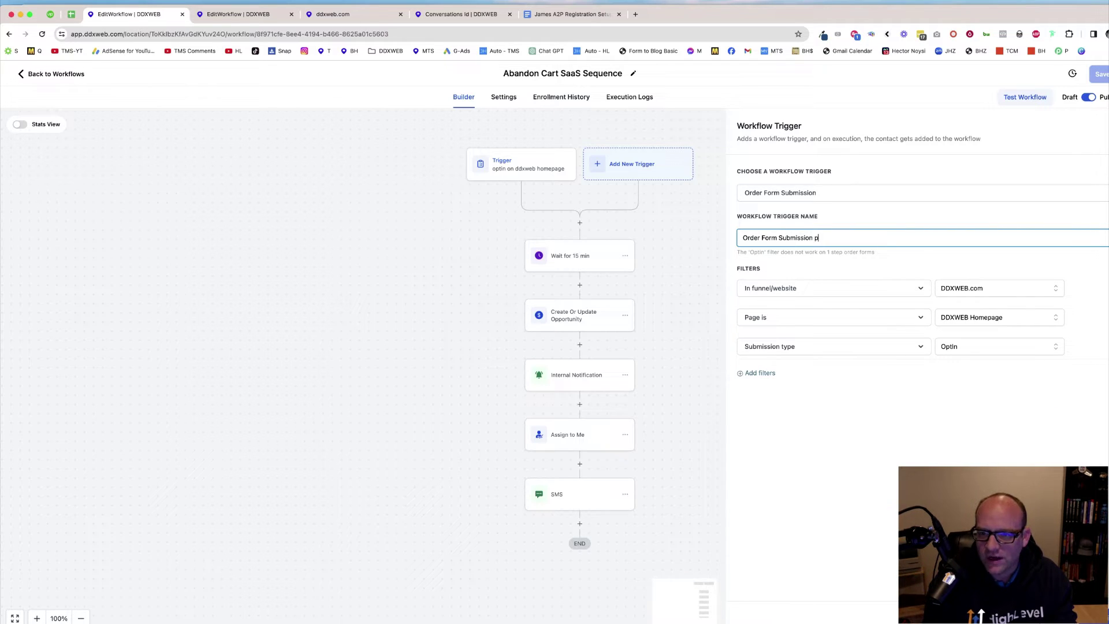
{"action": "type", "text": "ption form"}
{"action": "key", "text": "BackSpace"}
{"action": "key", "text": "BackSpace"}
{"action": "key", "text": "BackSpace"}
{"action": "key", "text": "BackSpace"}
{"action": "key", "text": "BackSpace"}
{"action": "key", "text": "BackSpace"}
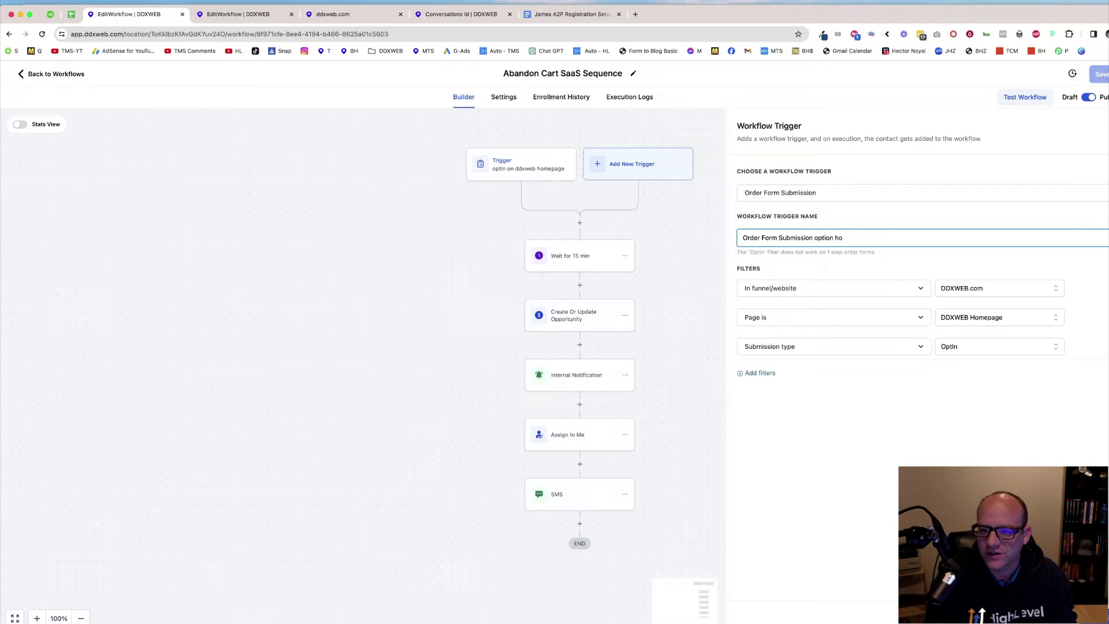
{"action": "key", "text": "BackSpace"}
{"action": "type", "text": "n optin home page"}
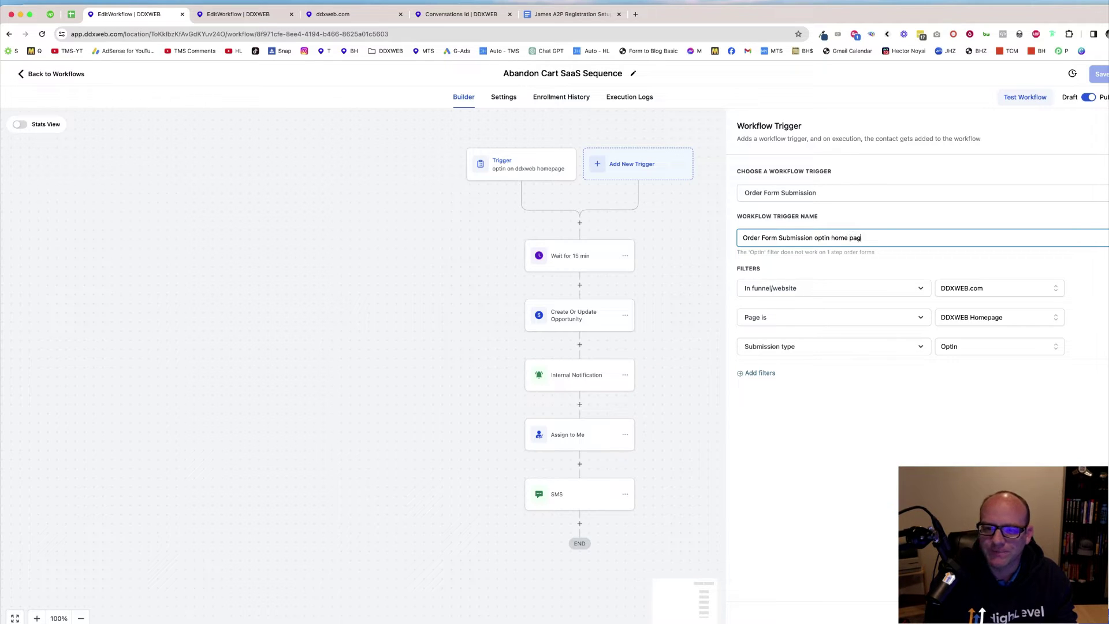
{"action": "left_click", "coordinate": [1046, 417]}
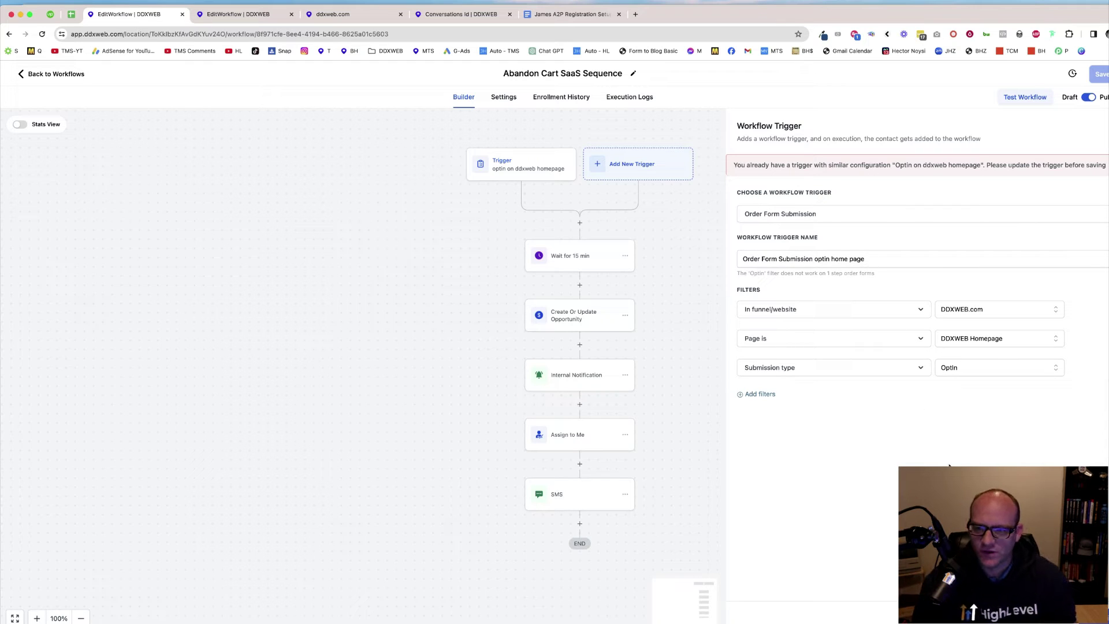
- Close the trigger settings and review the Create Or Update Opportunity pipeline stages
{"action": "key", "text": "Escape"}
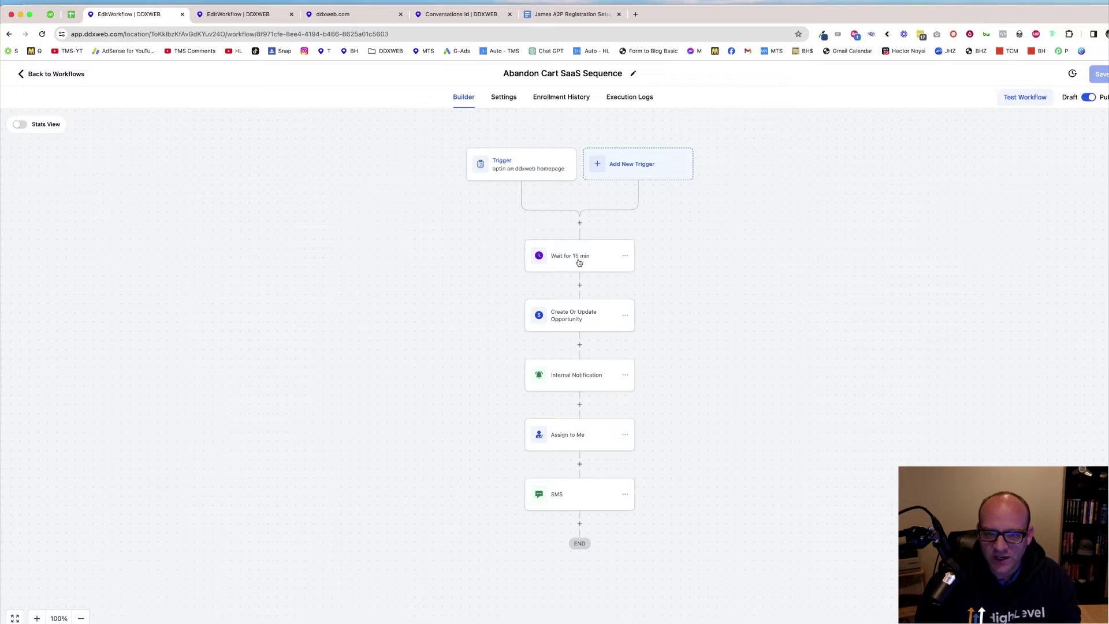
{"action": "left_click", "coordinate": [576, 315]}
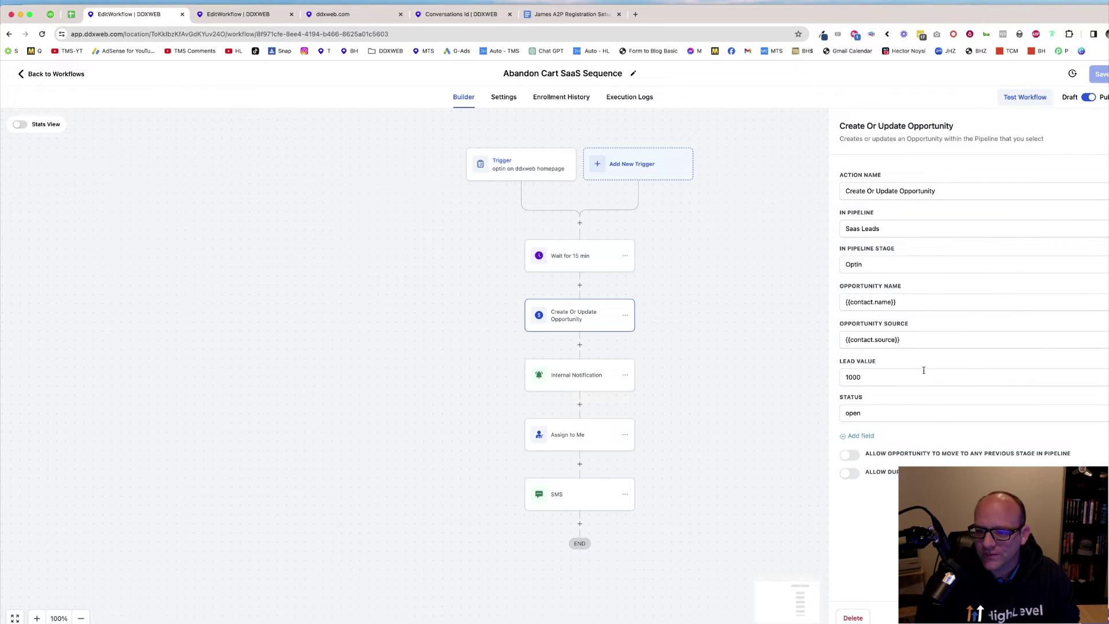
{"action": "left_click", "coordinate": [856, 263]}
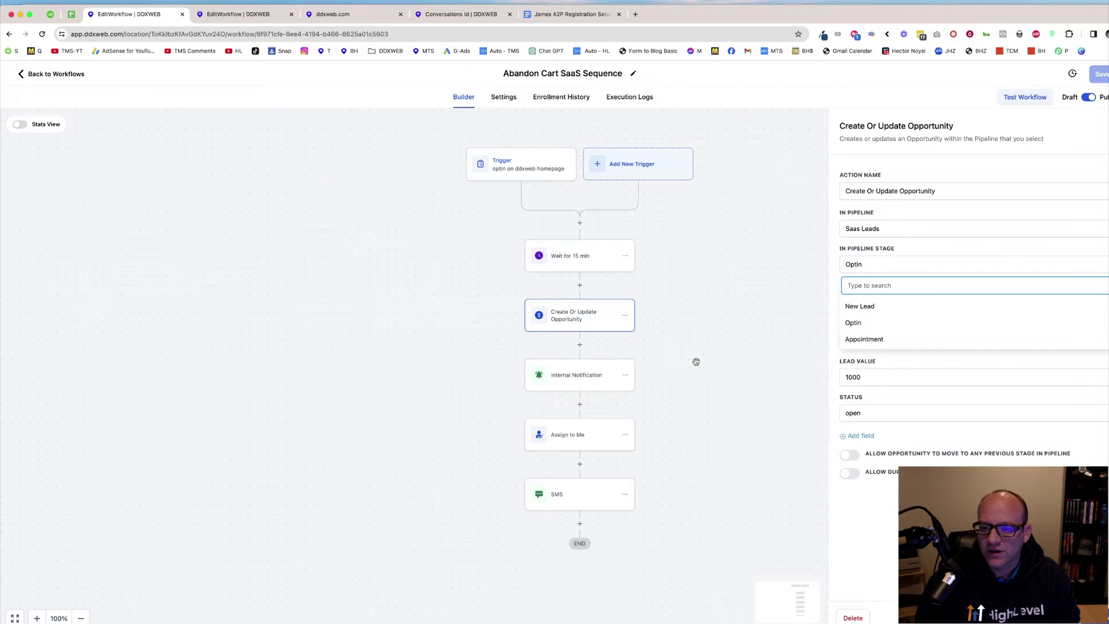
- Review the Internal Notification step, keeping Particular User as recipient and its message unchanged
{"action": "left_click", "coordinate": [598, 386]}
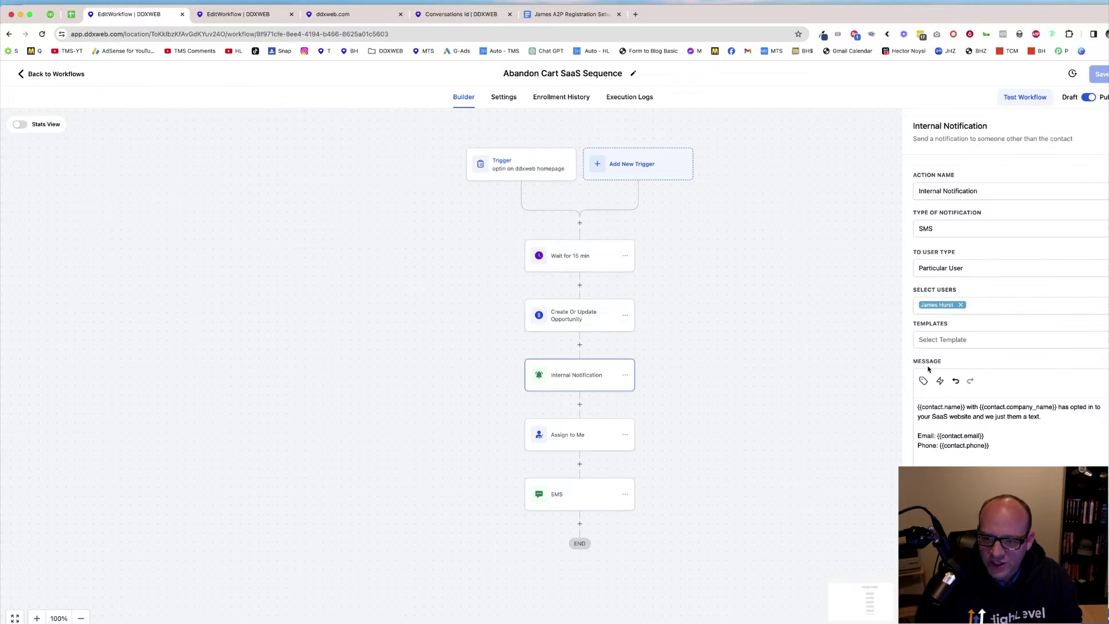
{"action": "left_click_drag", "start_coordinate": [946, 408], "coordinate": [1028, 446]}
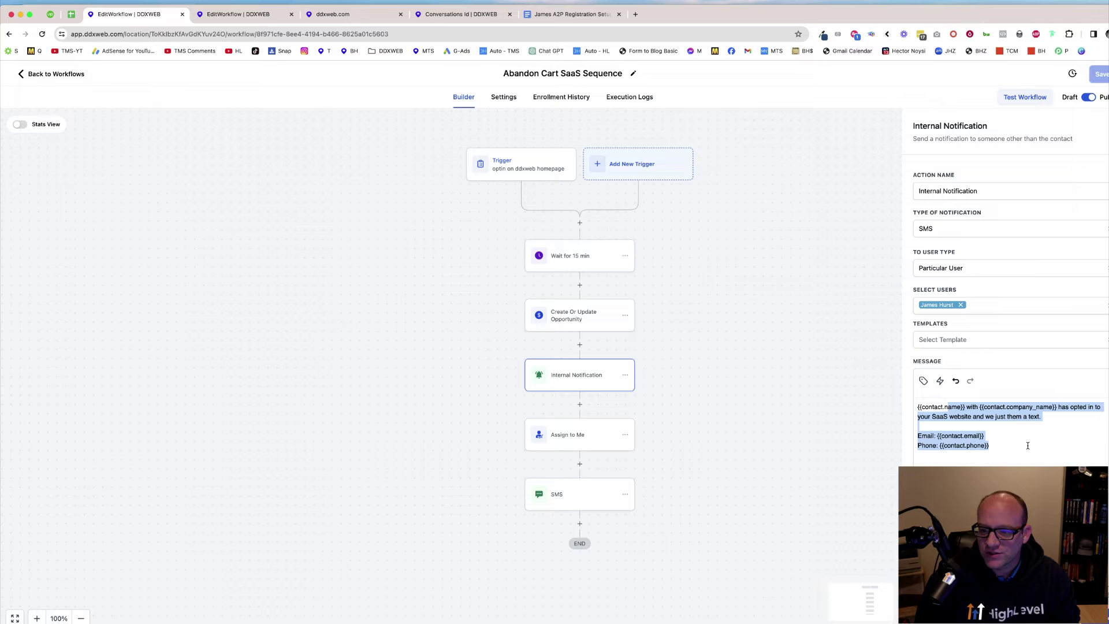
{"action": "left_click", "coordinate": [945, 270]}
{"action": "left_click", "coordinate": [945, 272]}
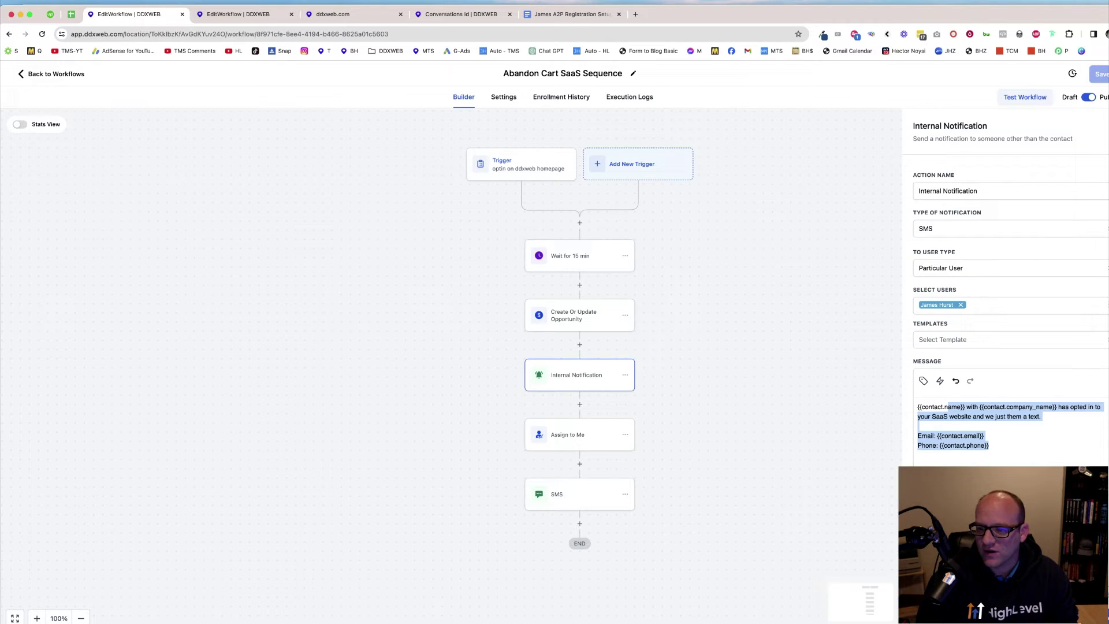
{"action": "left_click", "coordinate": [988, 454]}
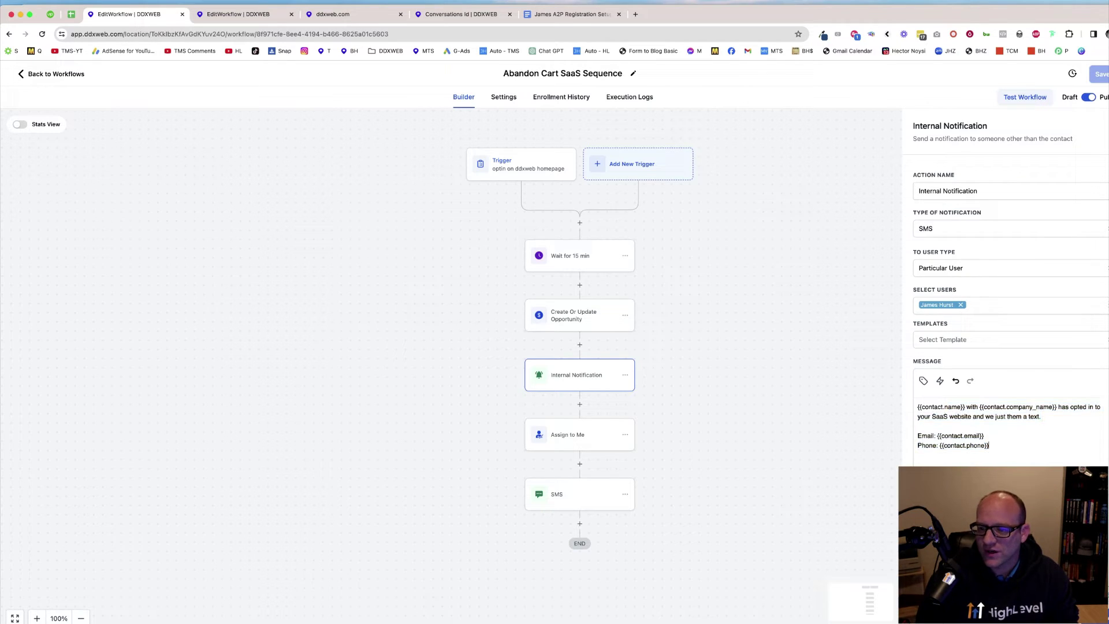
{"action": "left_click", "coordinate": [951, 416], "text": "shift"}
{"action": "left_click", "coordinate": [953, 427]}
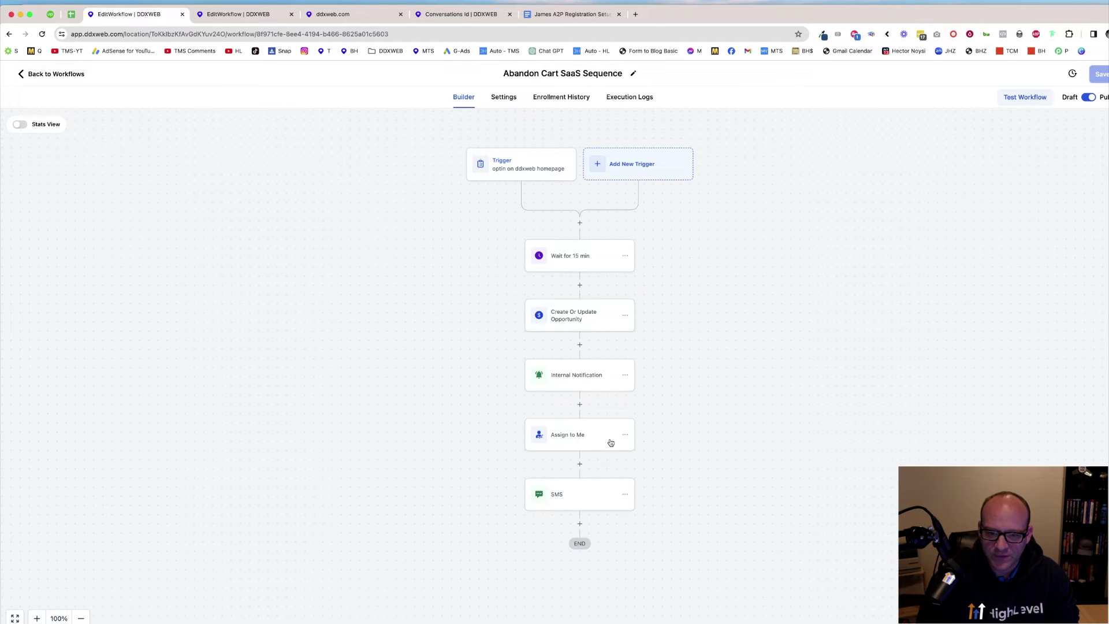
- Check the users available in the Assign to Me step without changes
{"action": "left_click", "coordinate": [569, 432]}
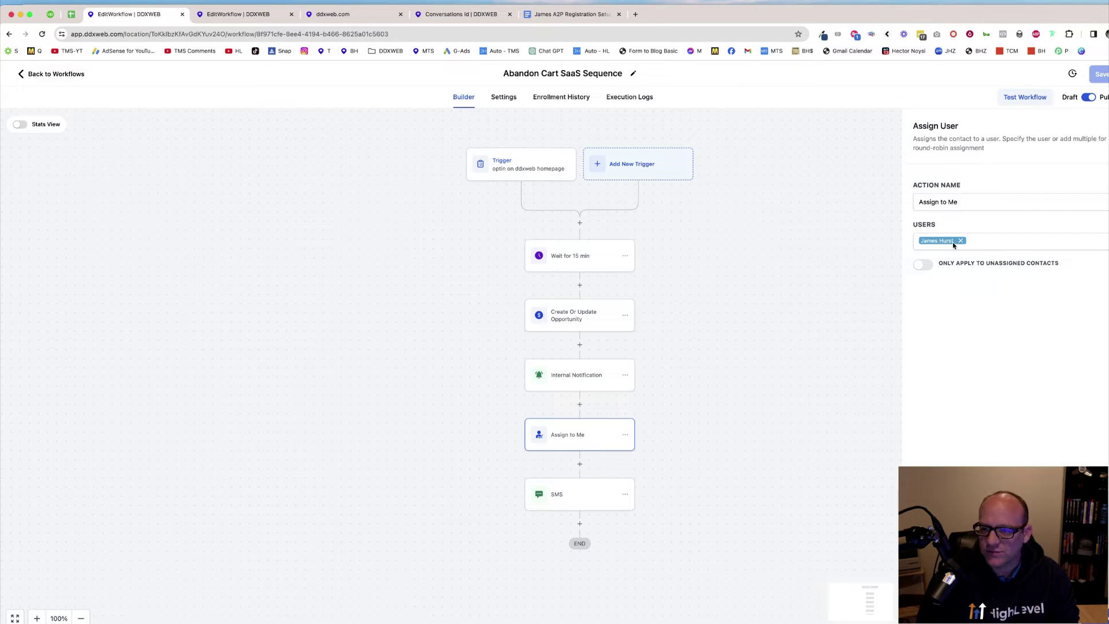
{"action": "left_click", "coordinate": [999, 249]}
{"action": "left_click", "coordinate": [873, 291]}
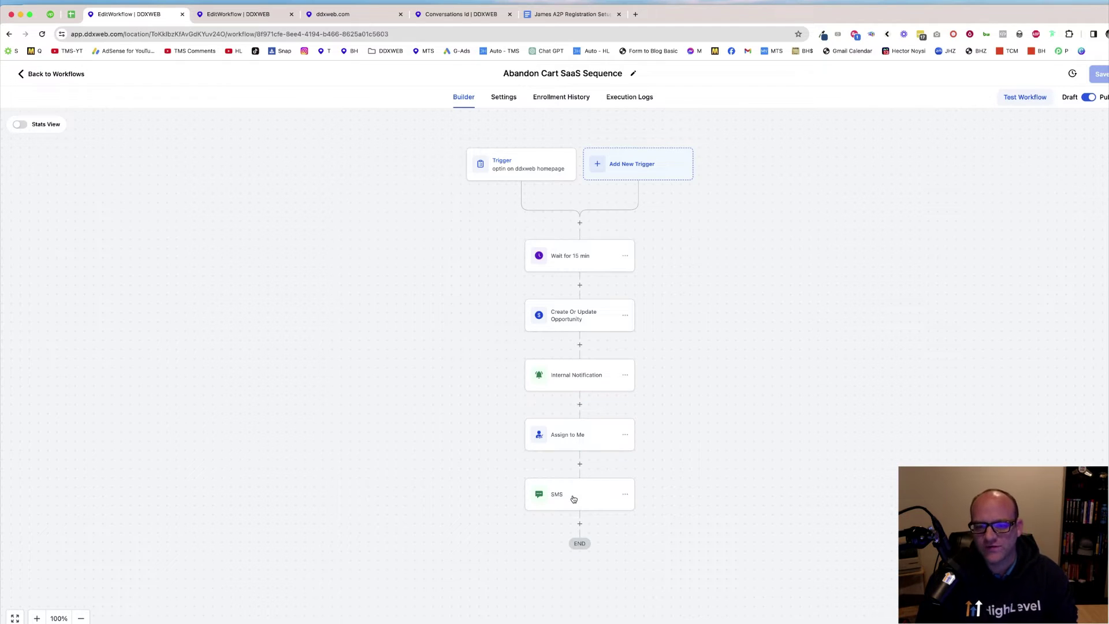
- Review the SMS step's message text, then close its settings
{"action": "left_click", "coordinate": [574, 499]}
{"action": "left_click_drag", "start_coordinate": [929, 309], "coordinate": [1016, 325]}
{"action": "left_click", "coordinate": [1006, 354]}
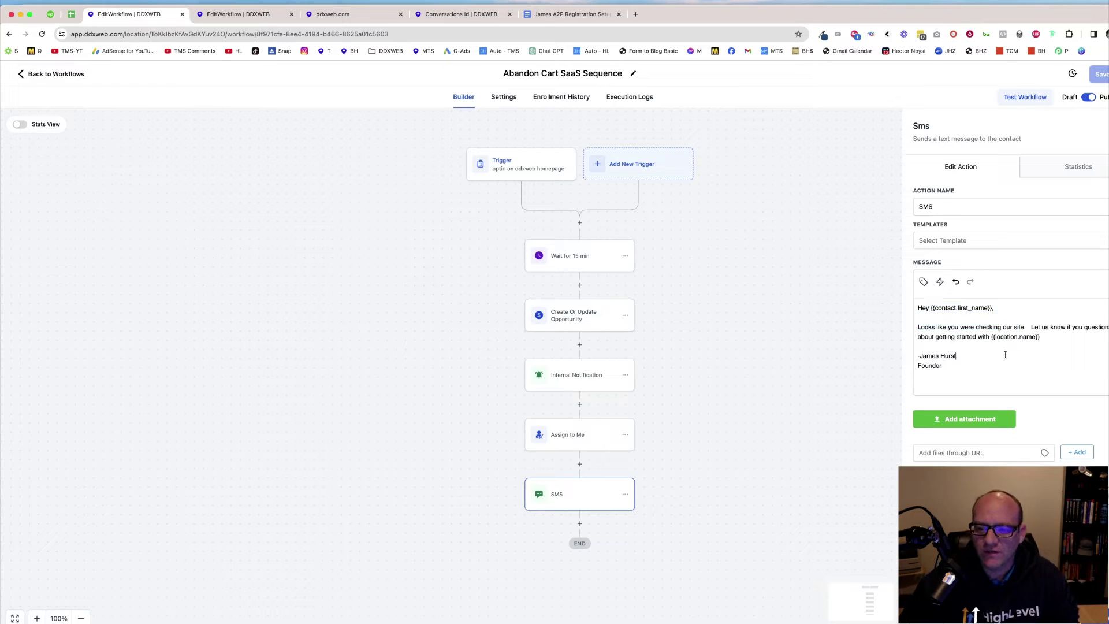
{"action": "left_click", "coordinate": [1030, 345]}
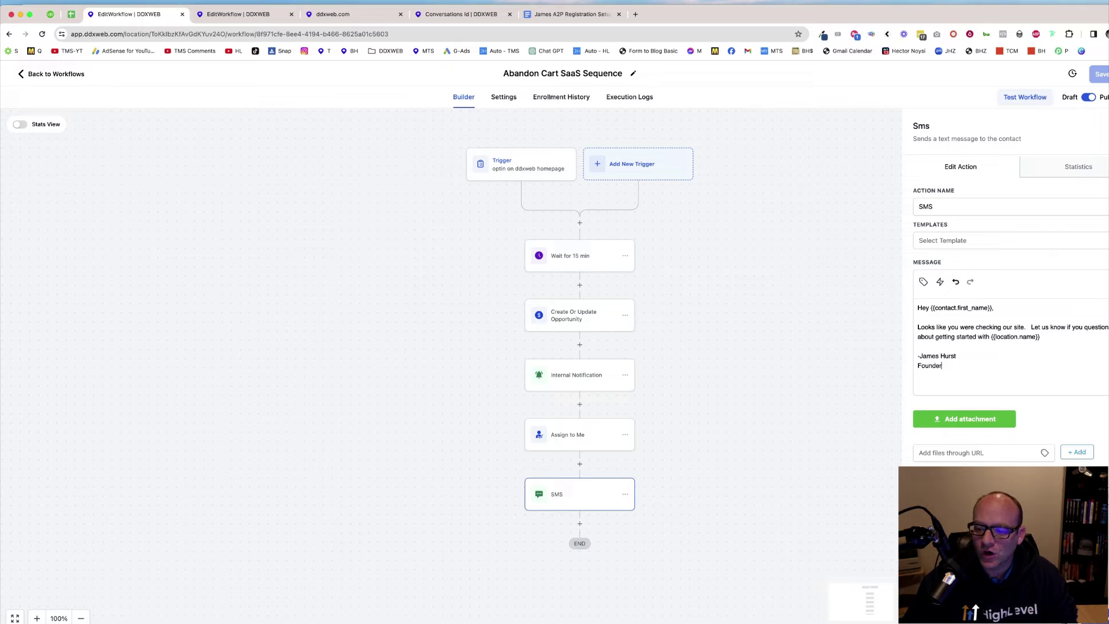
{"action": "left_click", "coordinate": [730, 582]}
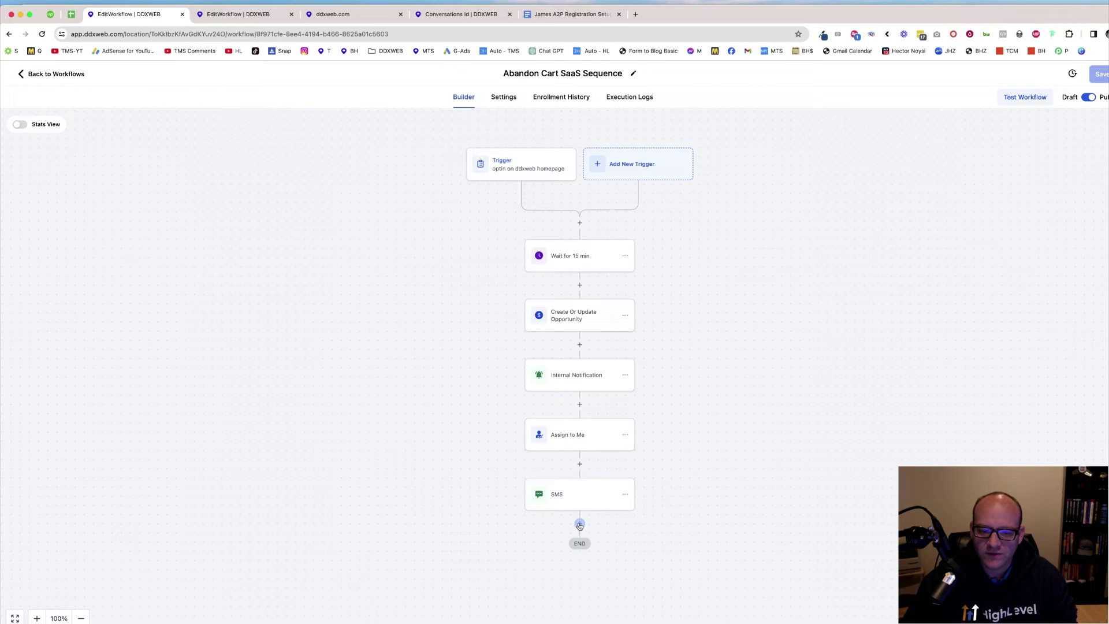
{"action": "left_click", "coordinate": [580, 526]}
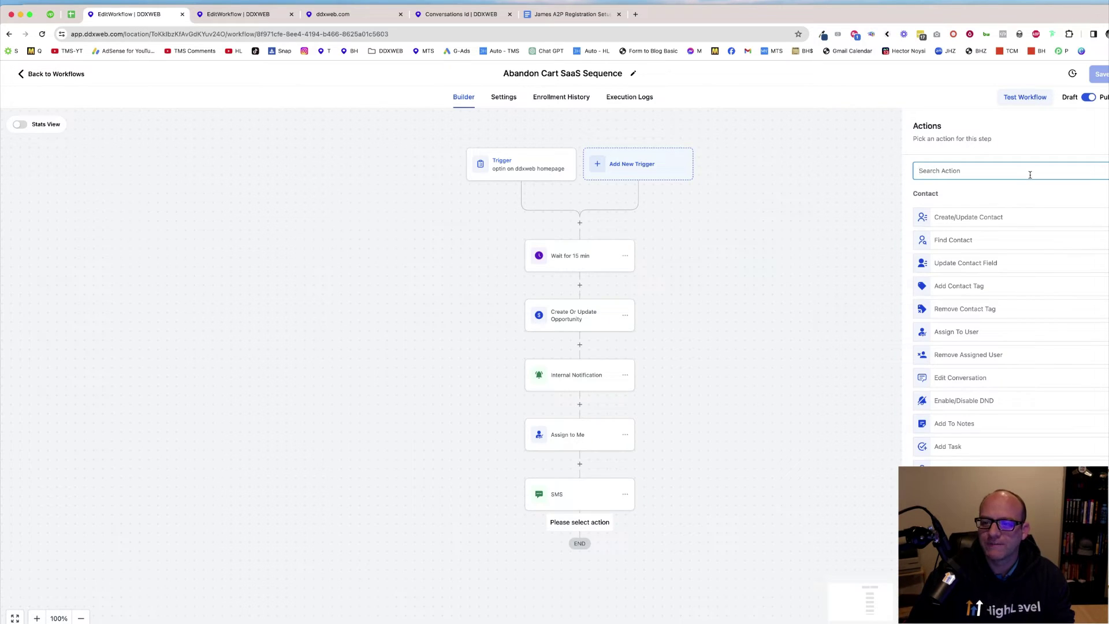
{"action": "type", "text": "email"}
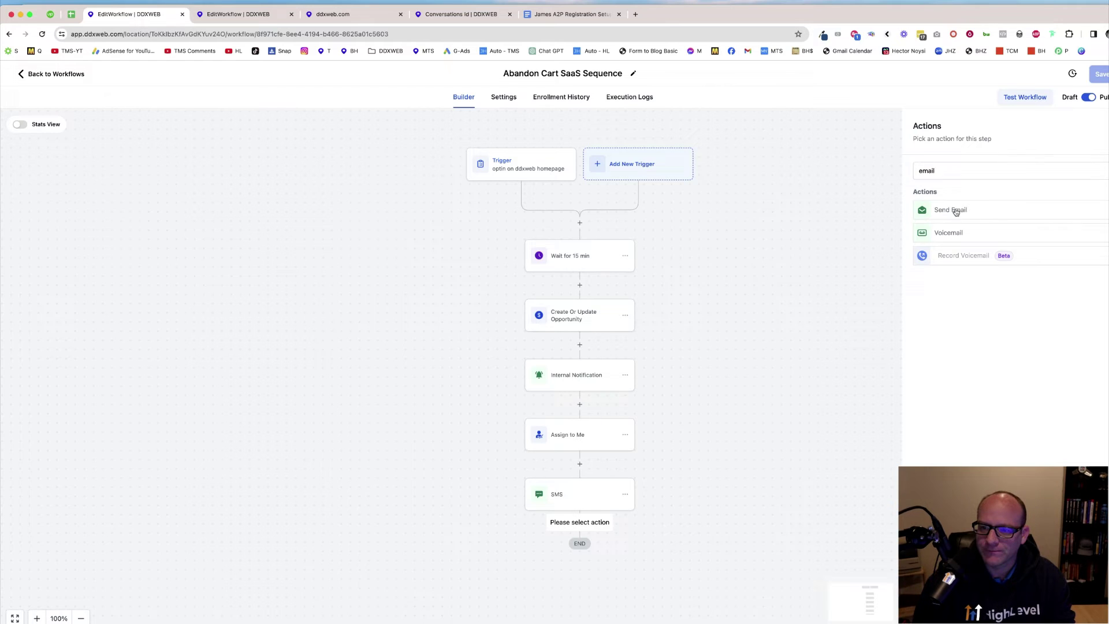
{"action": "left_click", "coordinate": [956, 212]}
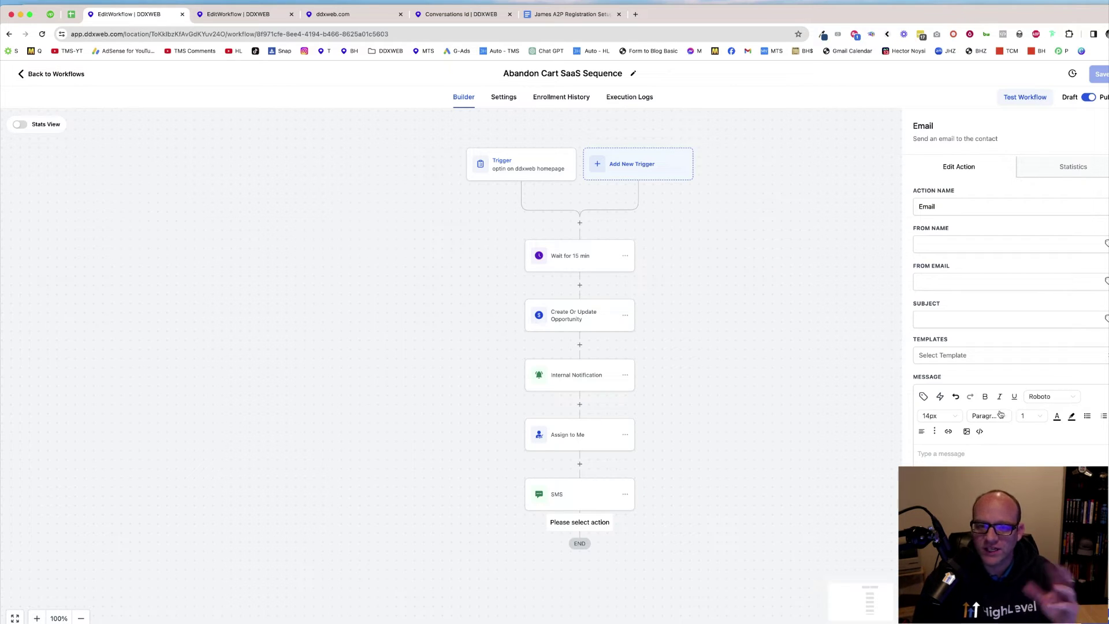
{"action": "left_click", "coordinate": [905, 437]}
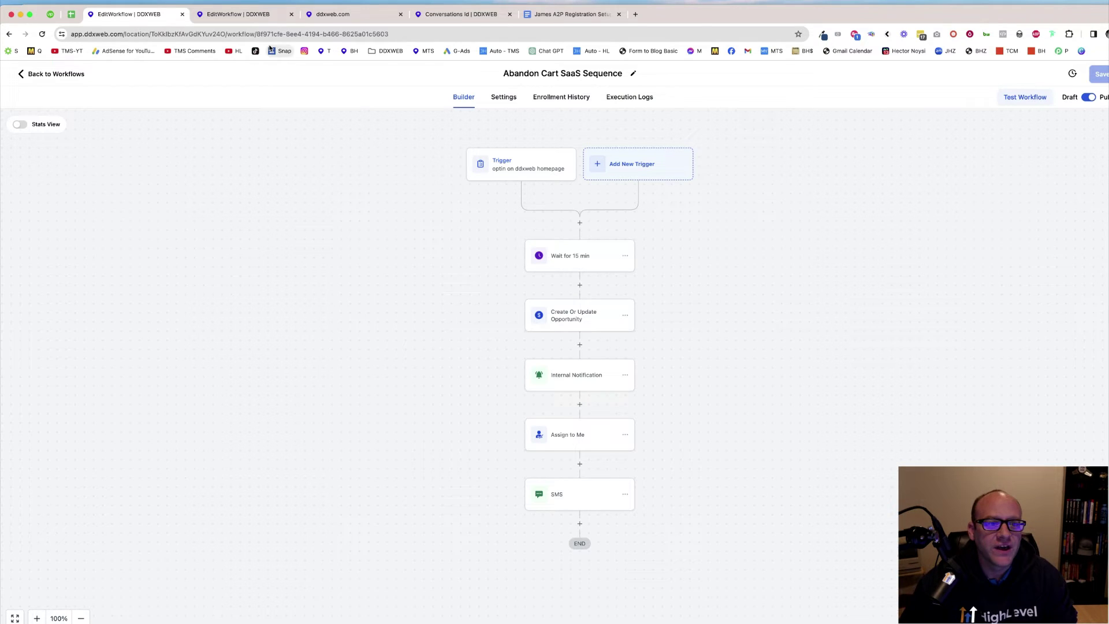
- Inspect the $497/mo order form trigger's product filter in the SaaS account purchase workflow
{"action": "left_click", "coordinate": [247, 15]}
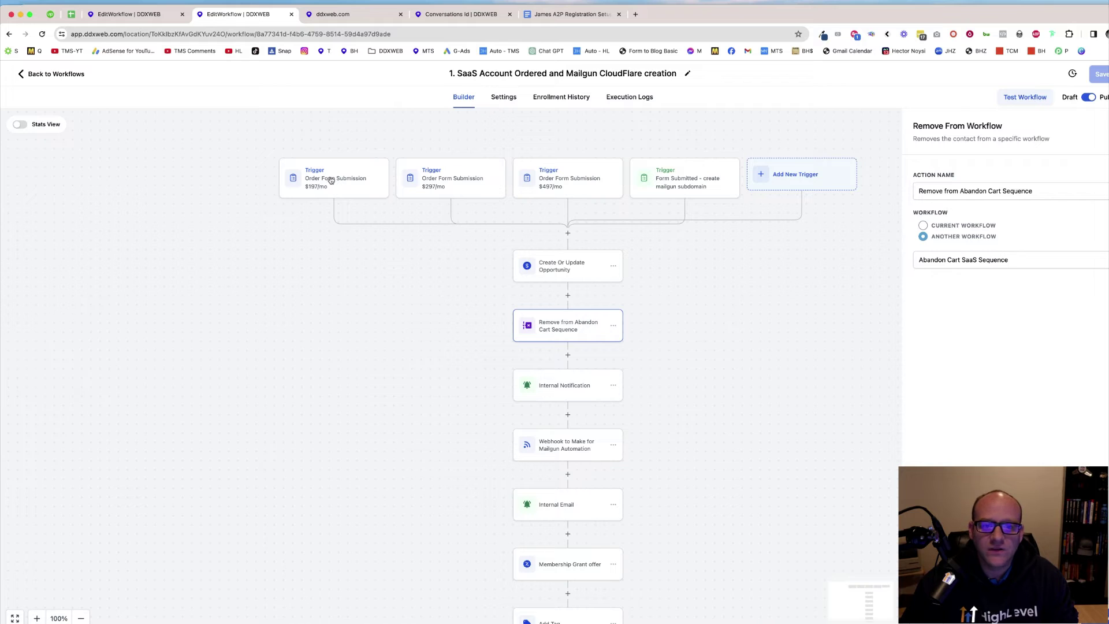
{"action": "left_click", "coordinate": [550, 184]}
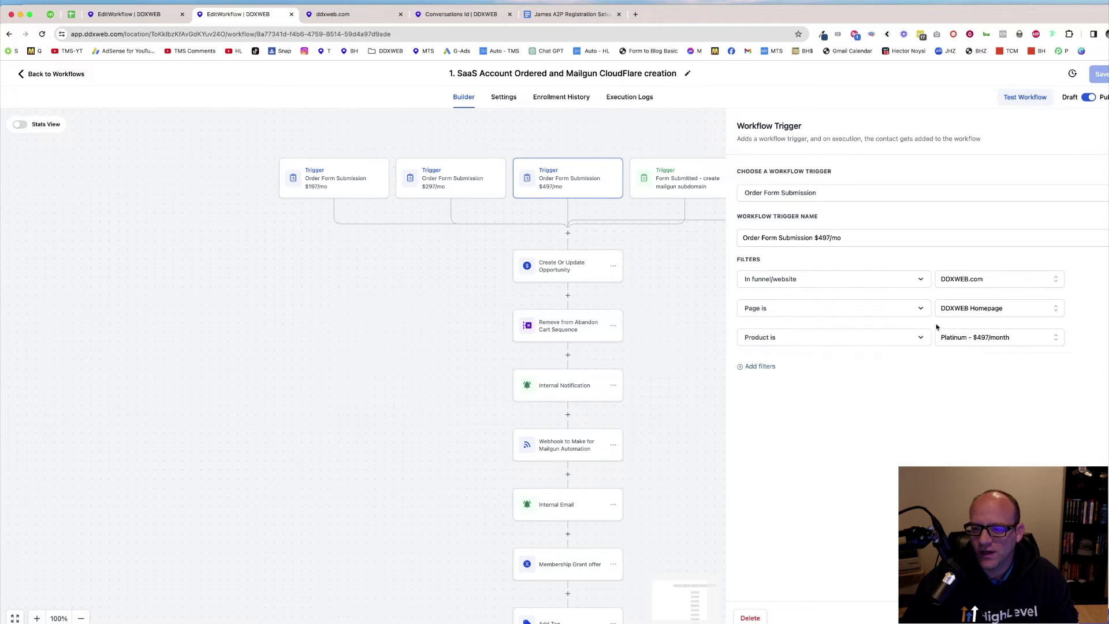
{"action": "left_click", "coordinate": [982, 340]}
{"action": "left_click", "coordinate": [845, 410]}
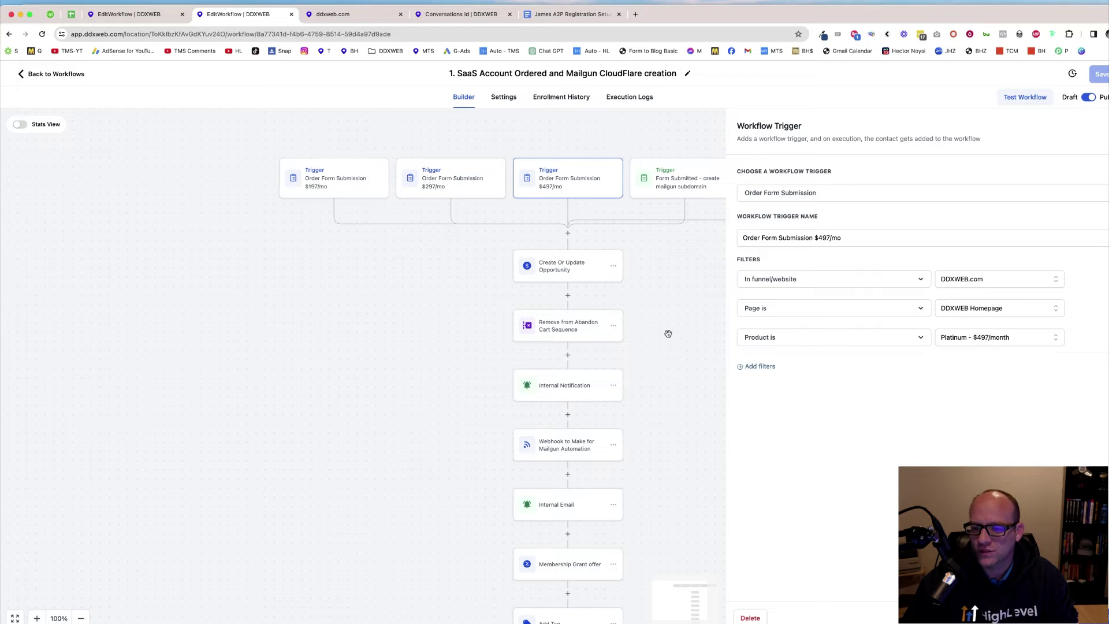
{"action": "left_click", "coordinate": [703, 281]}
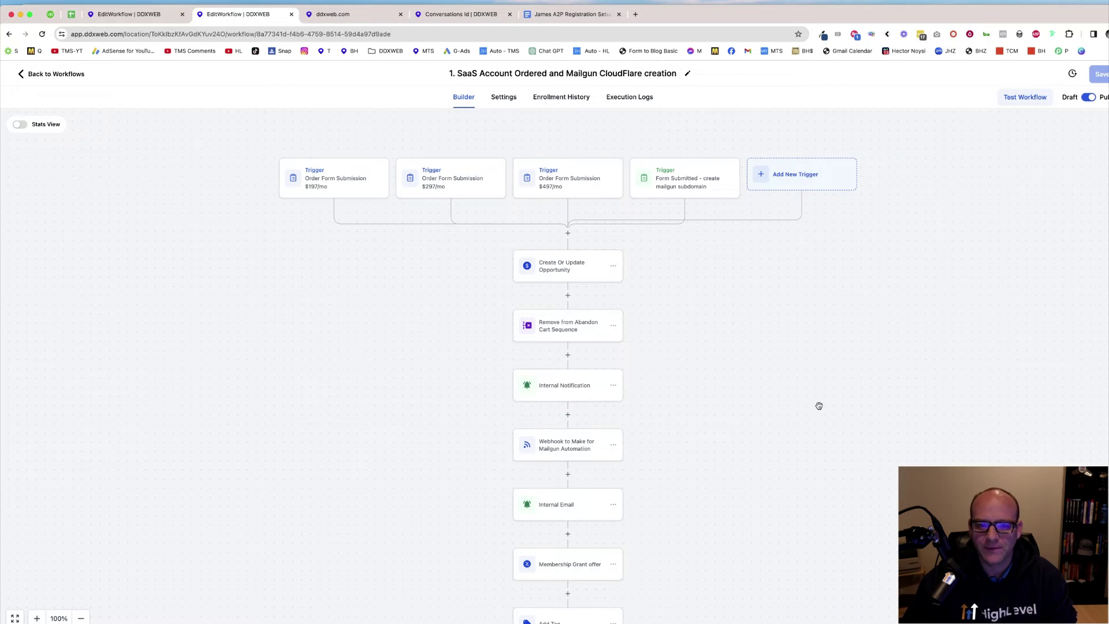
- Review the Remove from Abandon Cart Sequence step and scroll through the workflow
{"action": "left_click", "coordinate": [573, 330]}
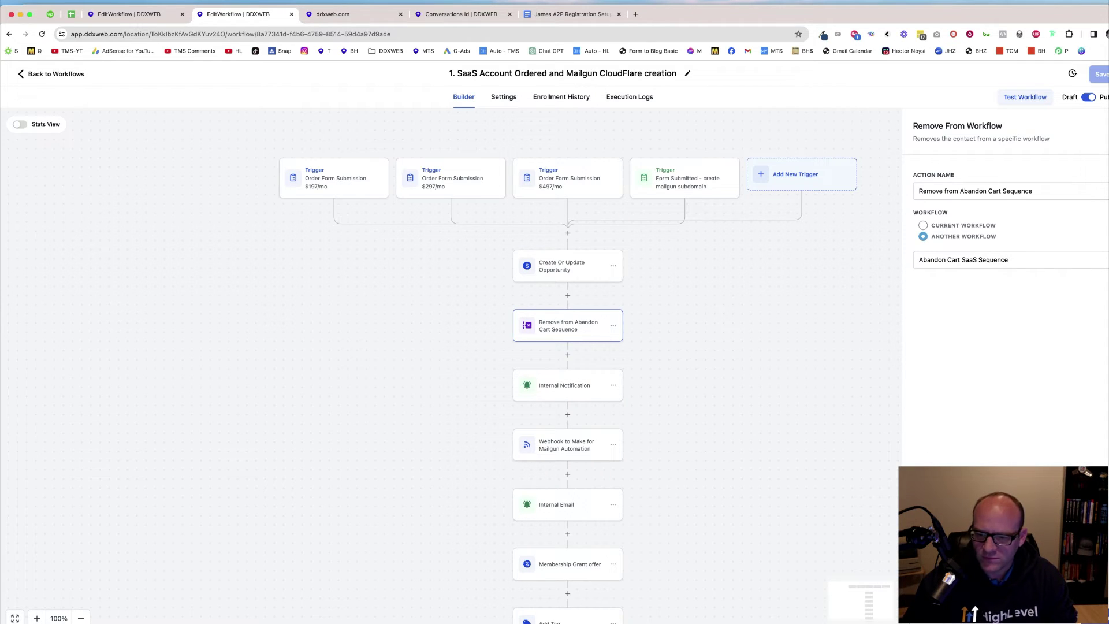
{"action": "left_click", "coordinate": [621, 441]}
{"action": "scroll", "coordinate": [682, 429], "scroll_direction": "down", "scroll_amount": 2}
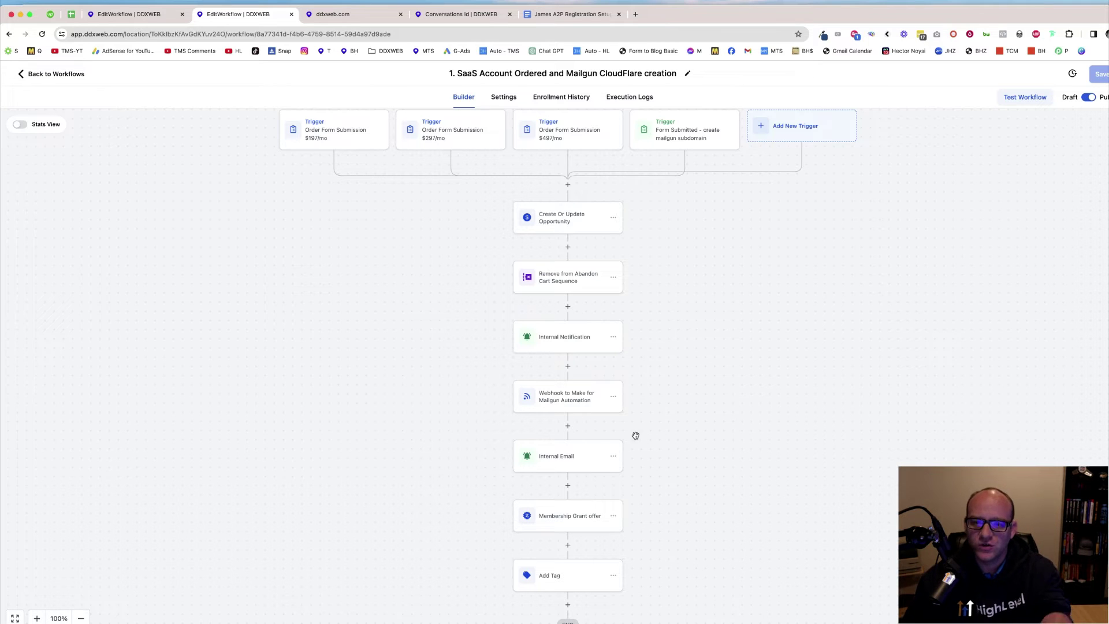
{"action": "scroll", "coordinate": [599, 508], "scroll_direction": "down", "scroll_amount": 1}
{"action": "scroll", "coordinate": [599, 508], "scroll_direction": "up", "scroll_amount": 10}
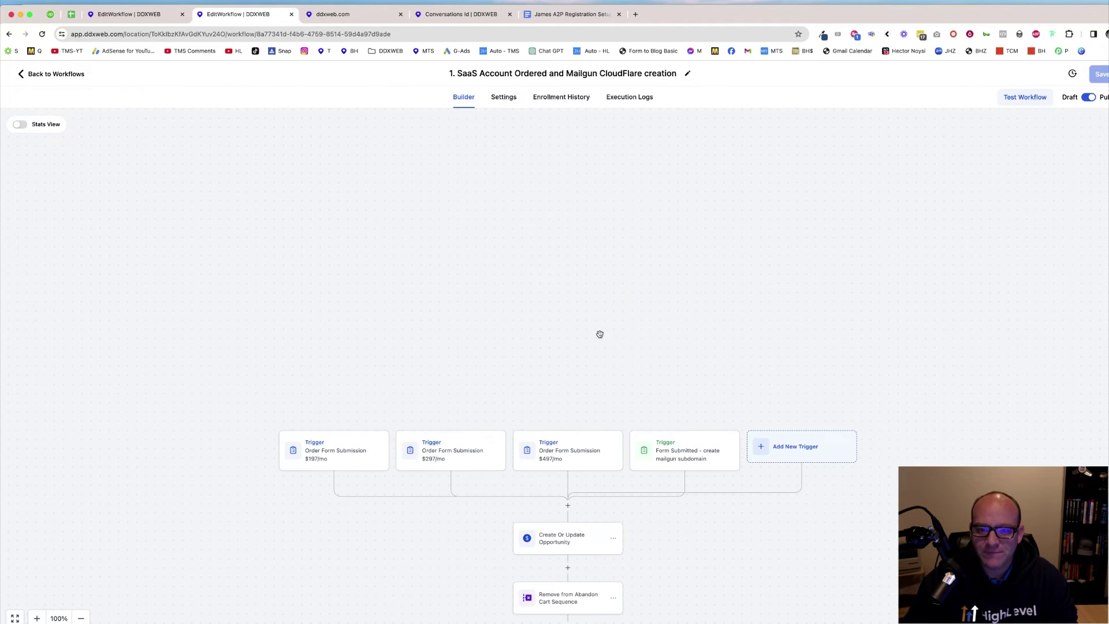
{"action": "scroll", "coordinate": [716, 418], "scroll_direction": "down", "scroll_amount": 8}
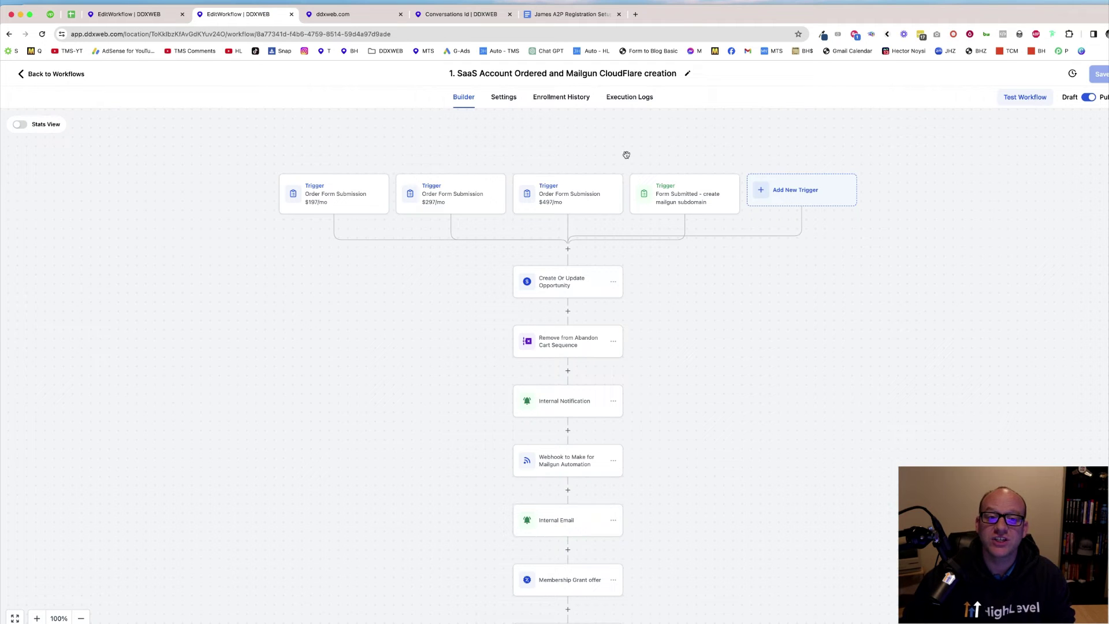
- Load the GHL Bounty Hunters site in a new tab via the 'bh' bookmark
{"action": "left_click", "coordinate": [636, 14]}
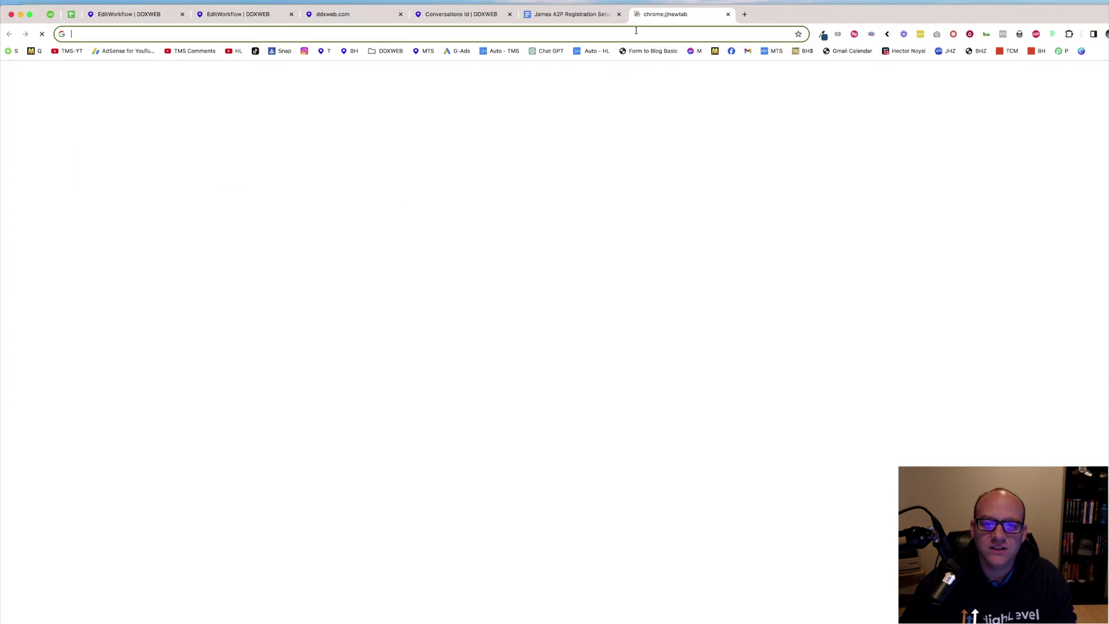
{"action": "type", "text": "bh"}
{"action": "key", "text": "Down"}
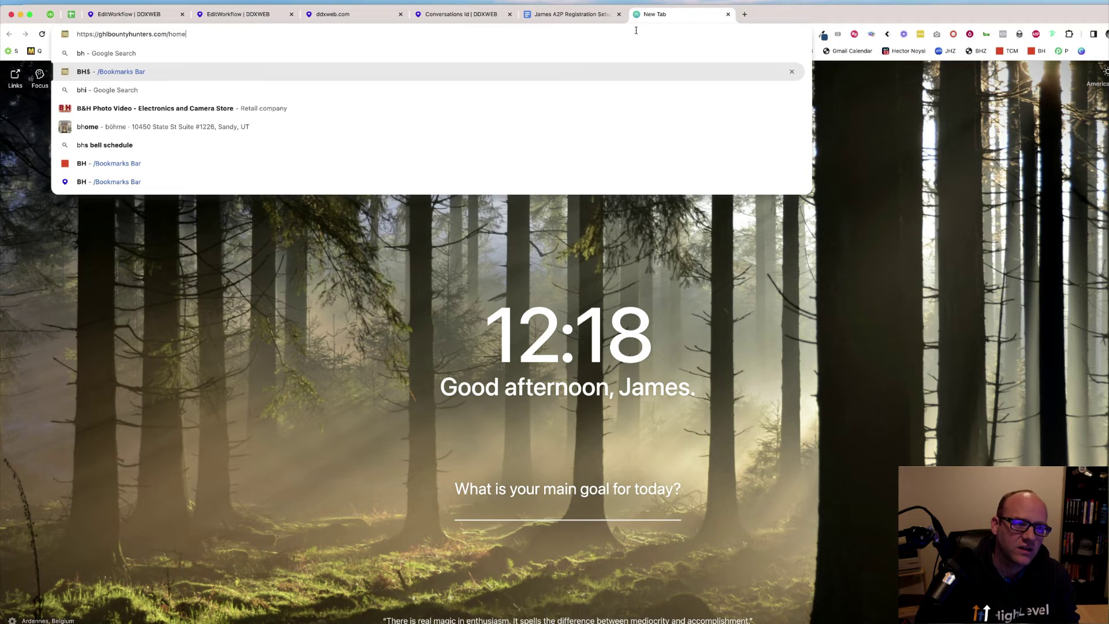
{"action": "key", "text": "Return"}
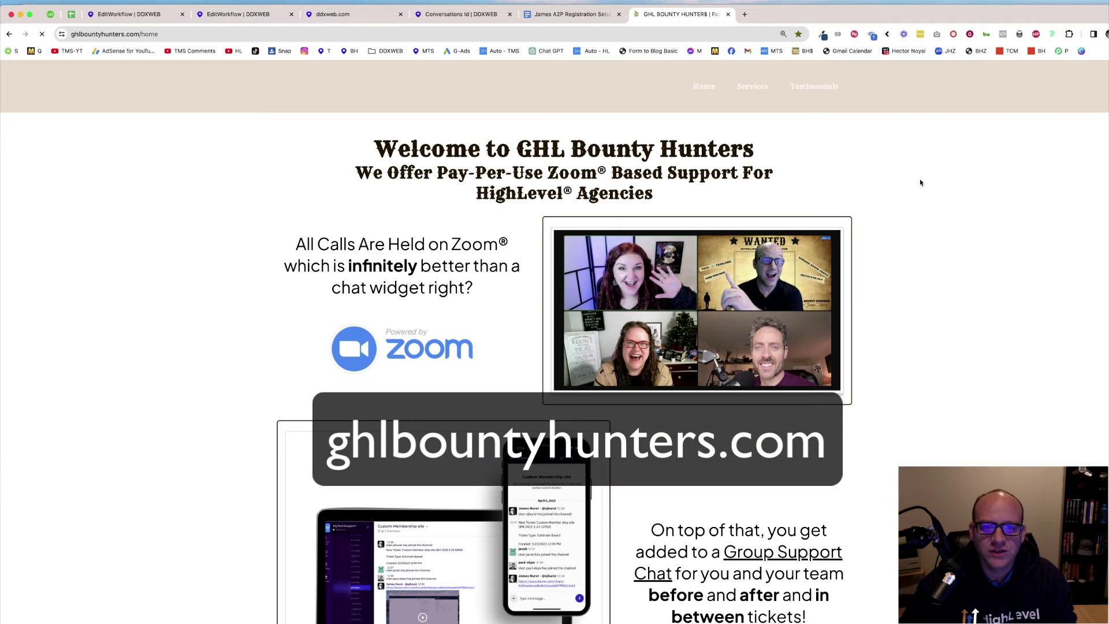
- Go to themarketingshow.com
{"action": "left_click", "coordinate": [714, 35]}
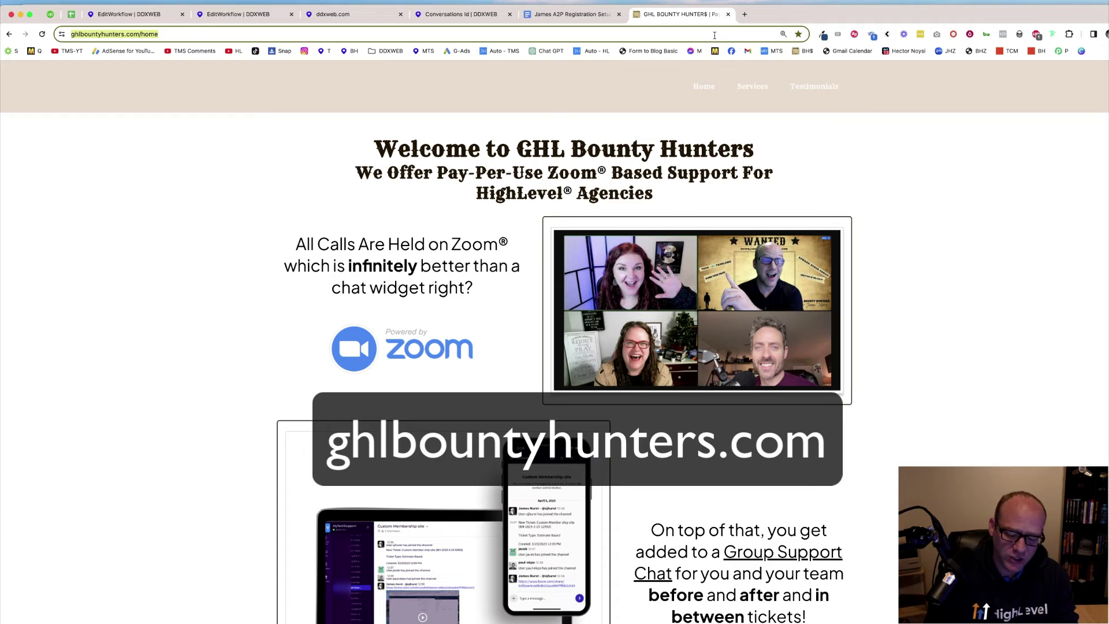
{"action": "type", "text": "themarketingshow.com"}
{"action": "key", "text": "Return"}
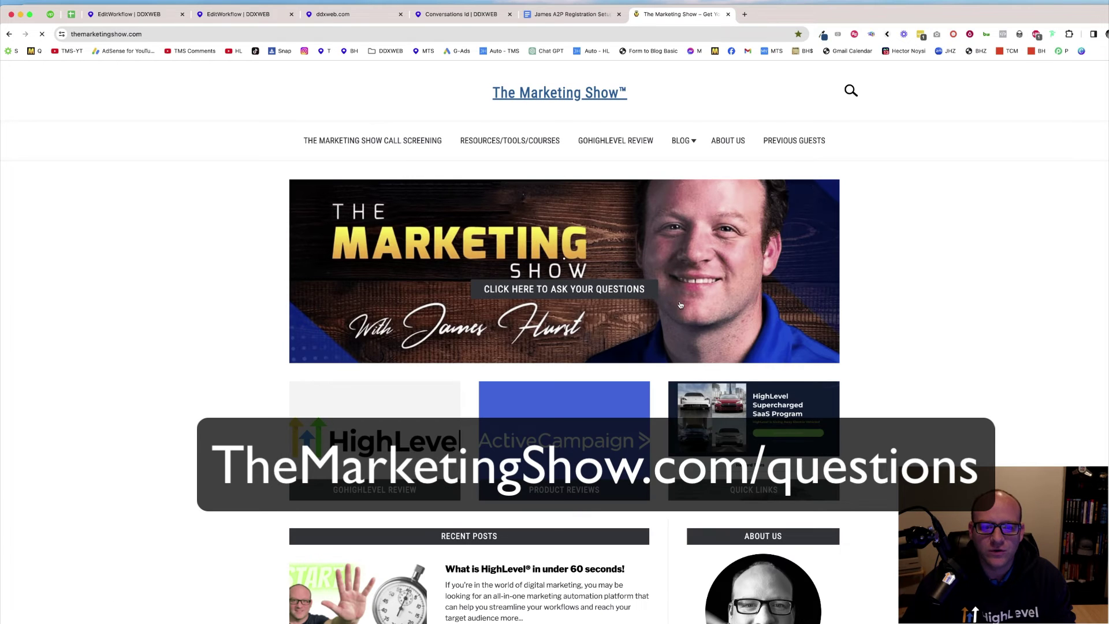
- Open the 'ask your questions' Call Screening page and scroll through its form
{"action": "left_click", "coordinate": [573, 295]}
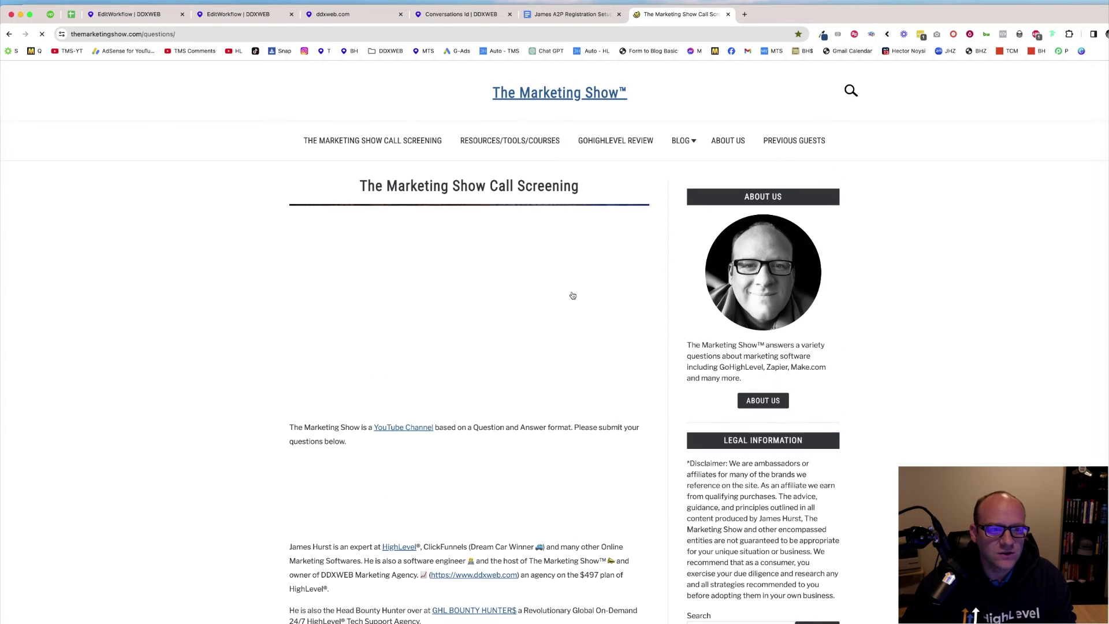
{"action": "scroll", "coordinate": [570, 392], "scroll_direction": "down", "scroll_amount": 5}
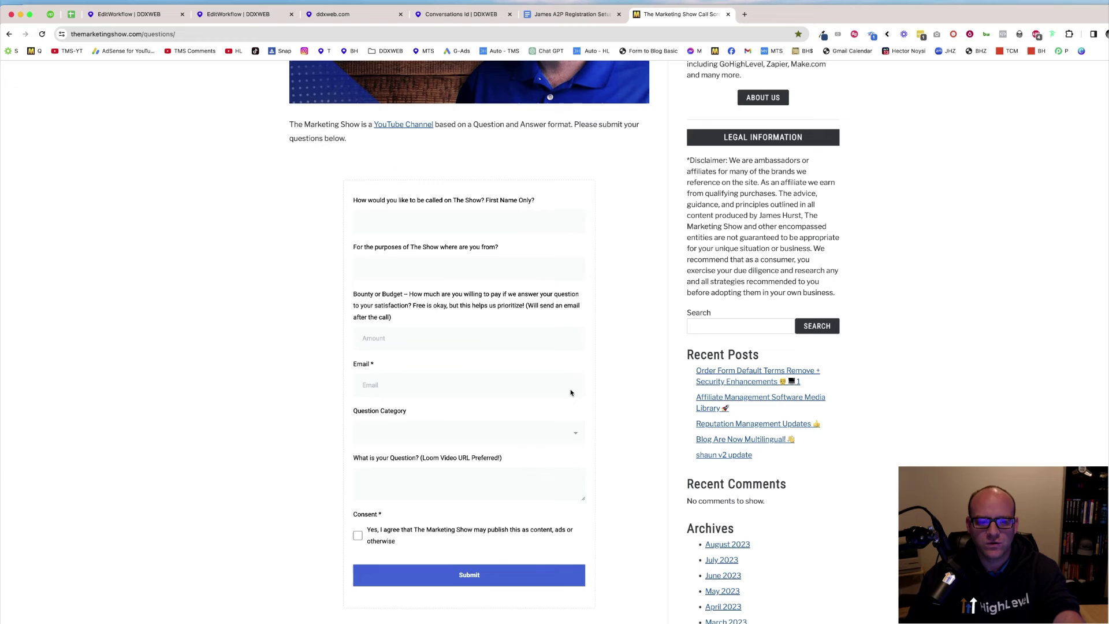
{"action": "scroll", "coordinate": [270, 297], "scroll_direction": "up", "scroll_amount": 5}
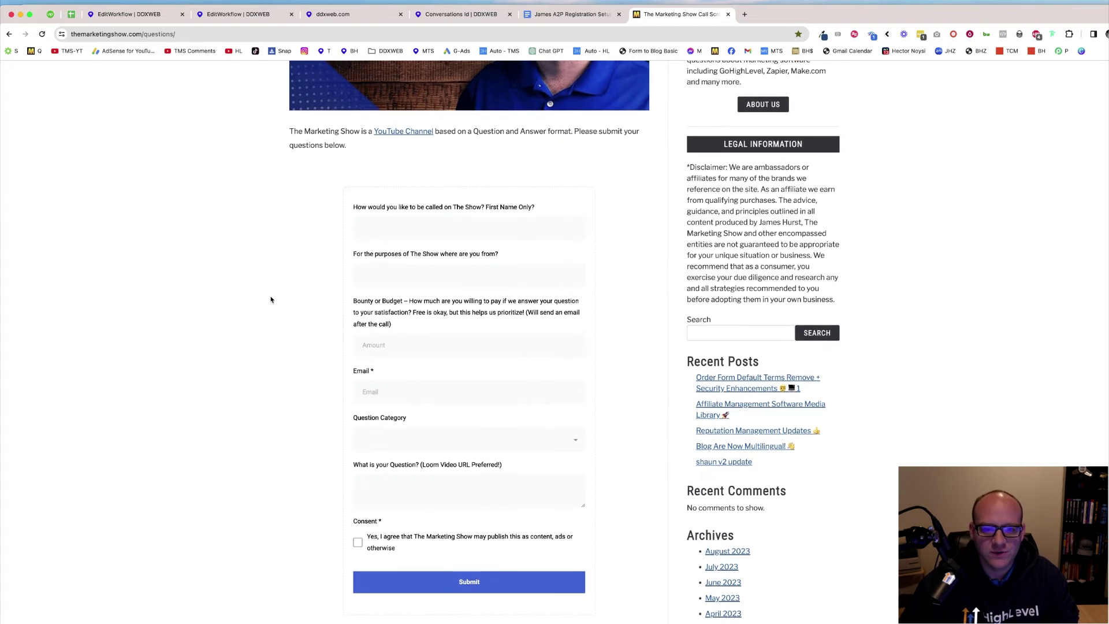
{"action": "scroll", "coordinate": [258, 237], "scroll_direction": "down", "scroll_amount": 1}
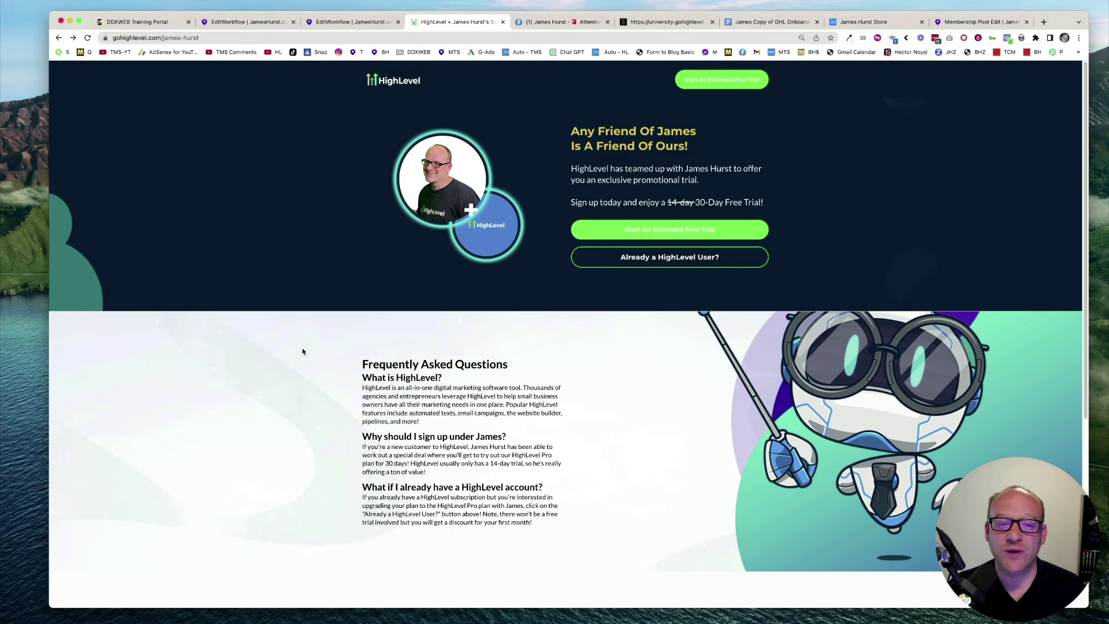
- Switch to the Facebook post about upgrading from $297/mo to $497/mo
{"action": "left_click", "coordinate": [555, 21]}
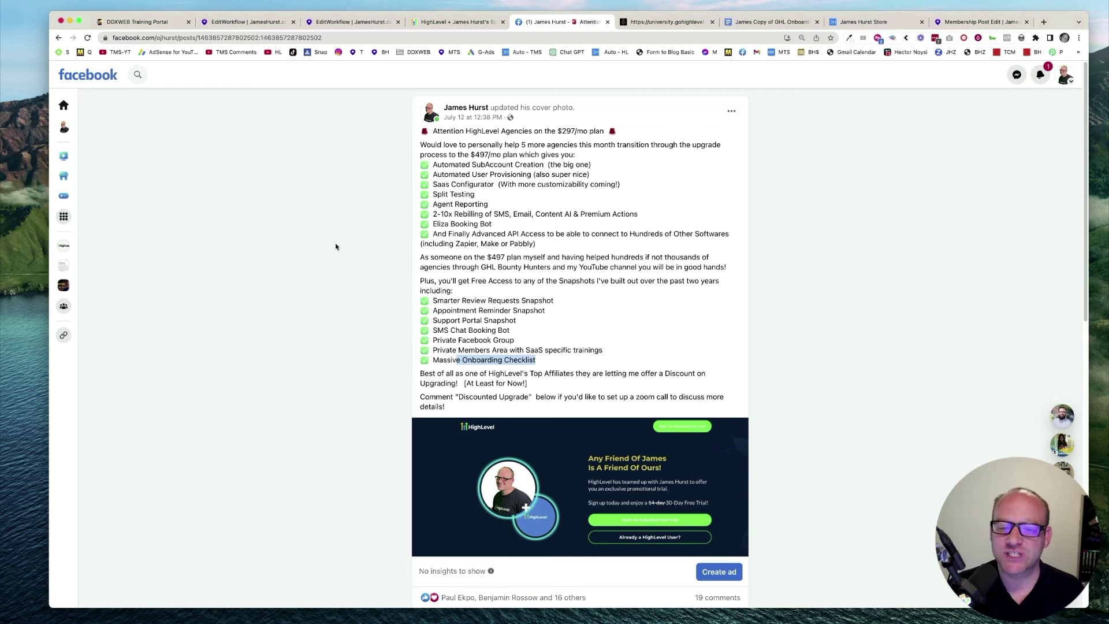
- Step through the onboarding doc, snapshot store and upgrade training membership post tabs
{"action": "left_click", "coordinate": [771, 23]}
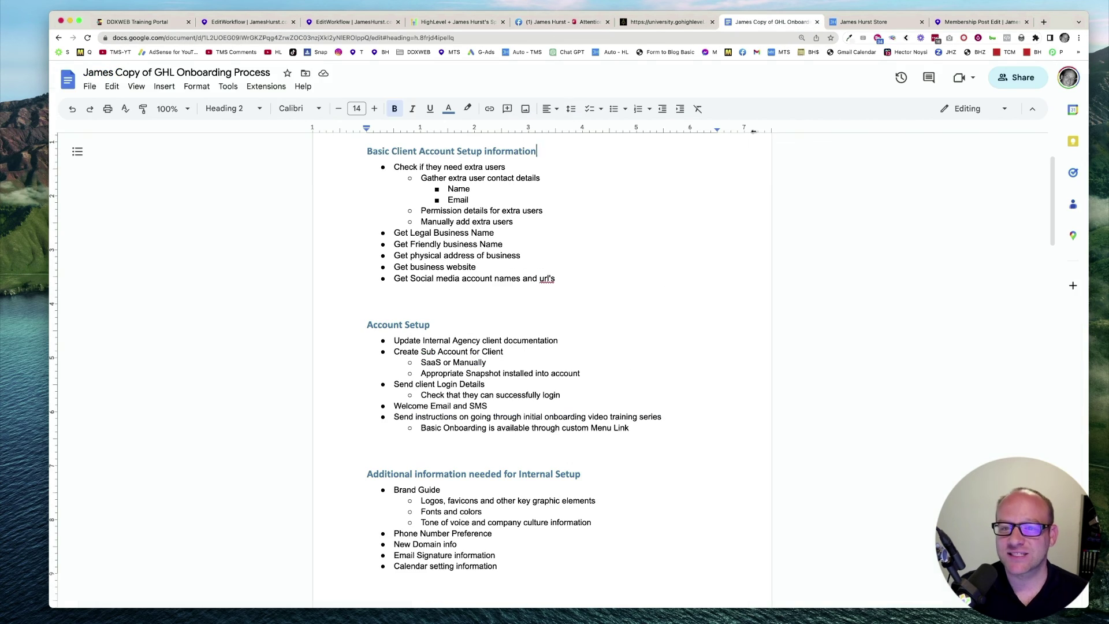
{"action": "left_click", "coordinate": [879, 23]}
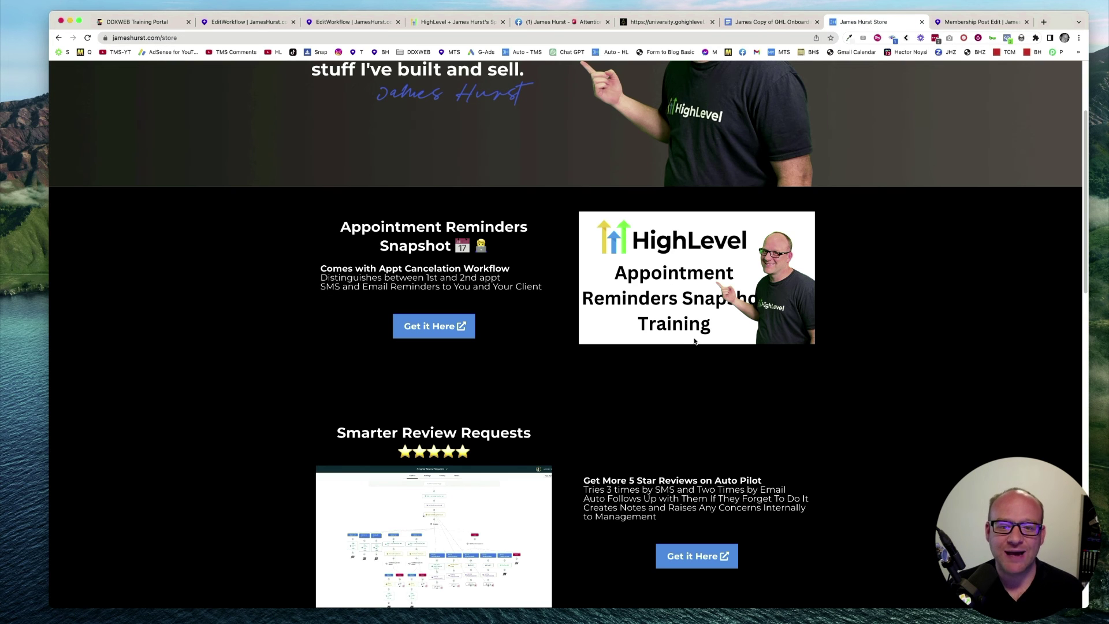
{"action": "left_click", "coordinate": [953, 22]}
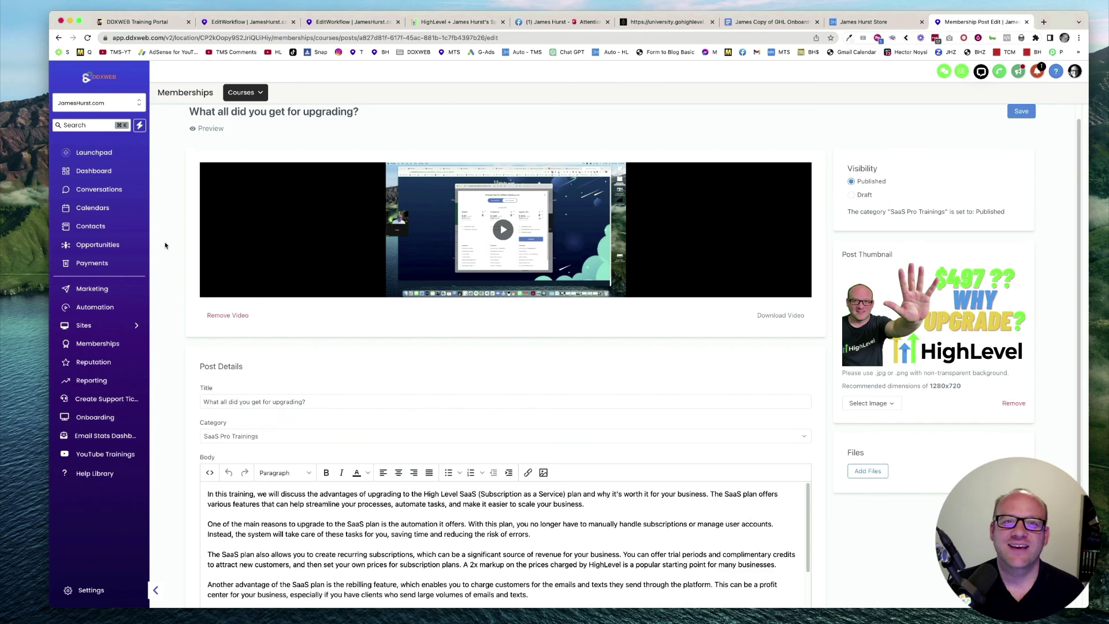
{"action": "scroll", "coordinate": [165, 246], "scroll_direction": "up", "scroll_amount": 1}
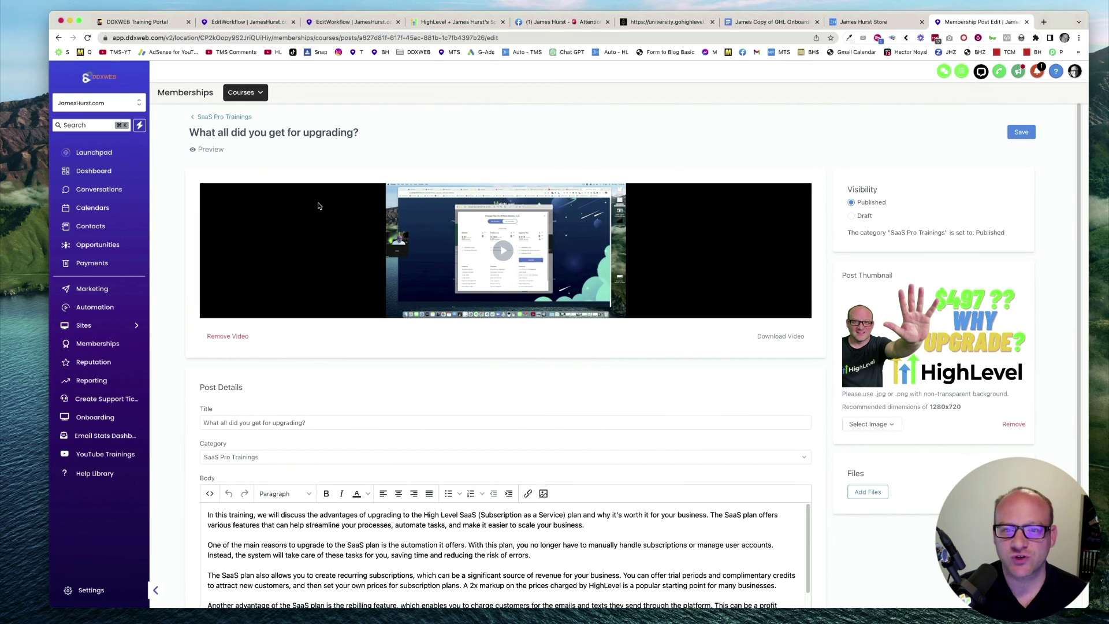
{"action": "left_click", "coordinate": [668, 22]}
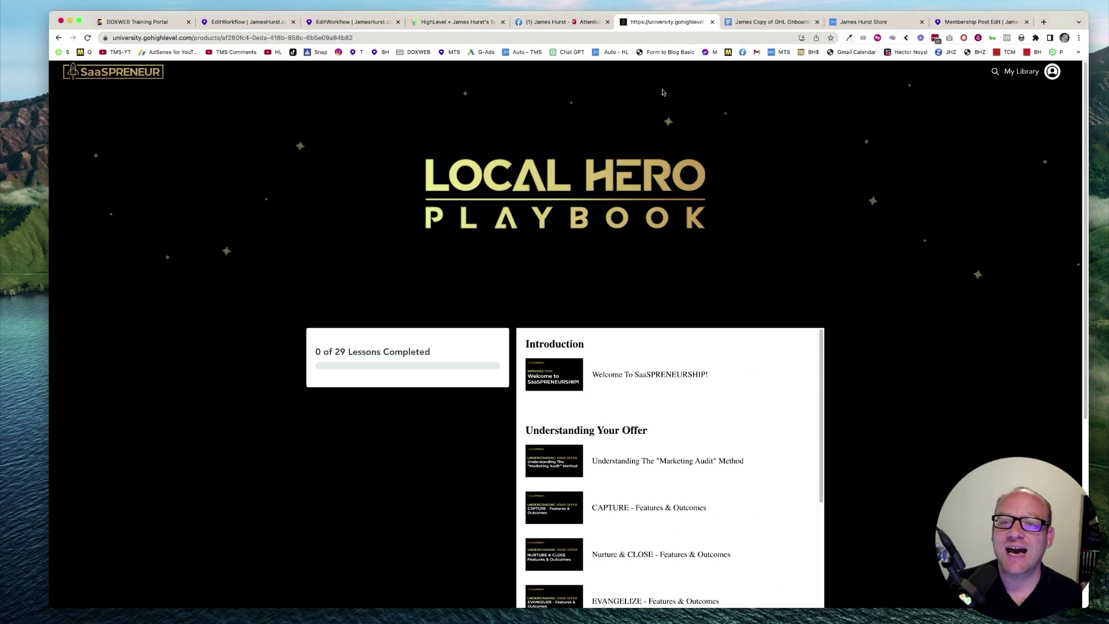